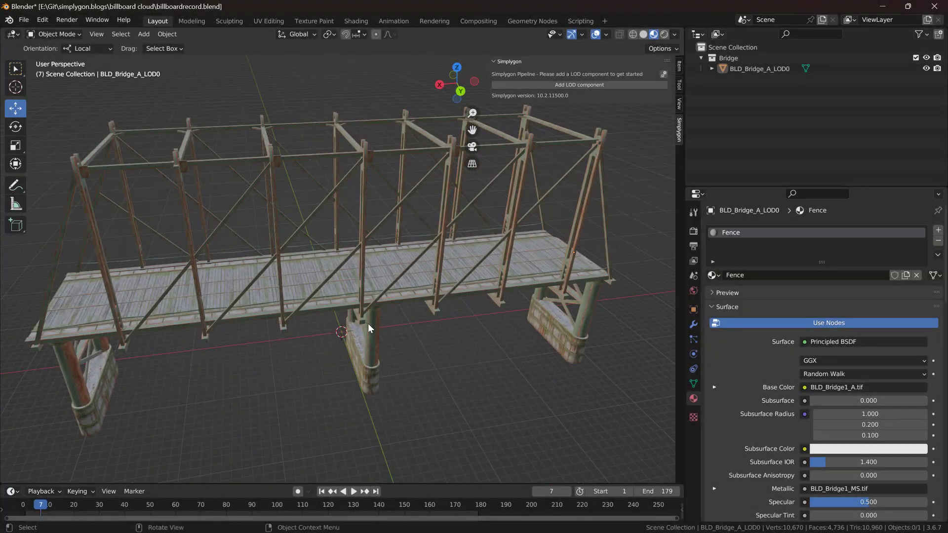
Select the BLD_Bridge_A_LOD0 bridge and orbit around its mesh in Edit Mode, then return to Object Mode
click(379, 265)
key(Tab)
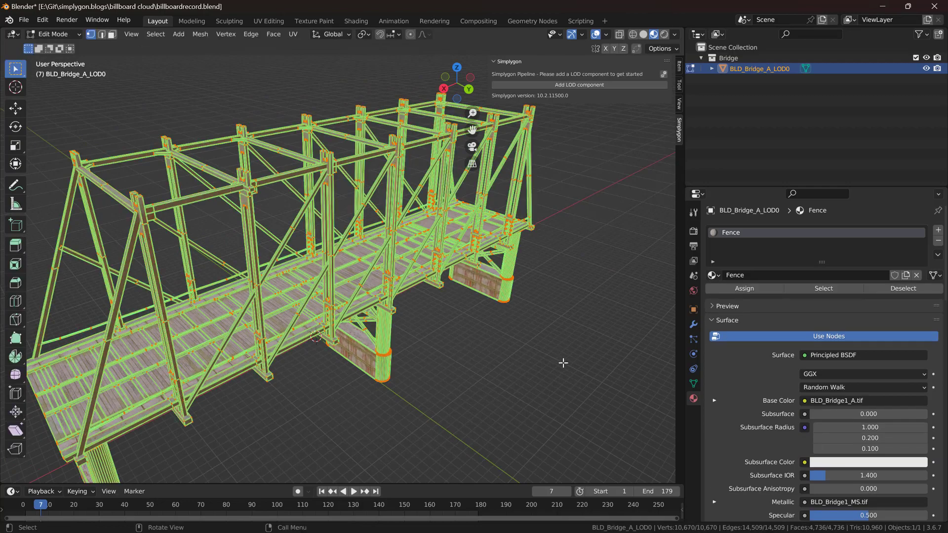
middle_drag(494, 368, 445, 334)
key(Tab)
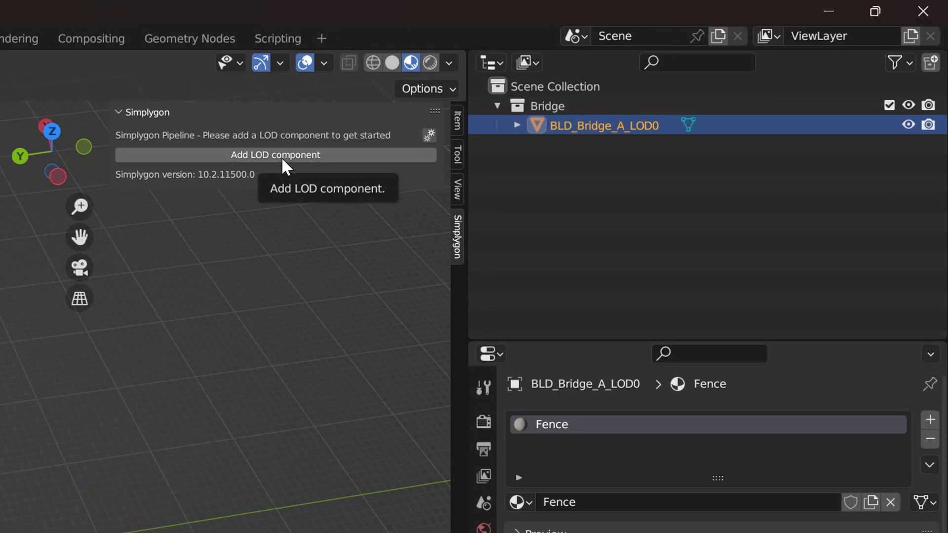
Add a Basic Reduction LOD component and process it at the 0.50 triangle ratio
click(282, 157)
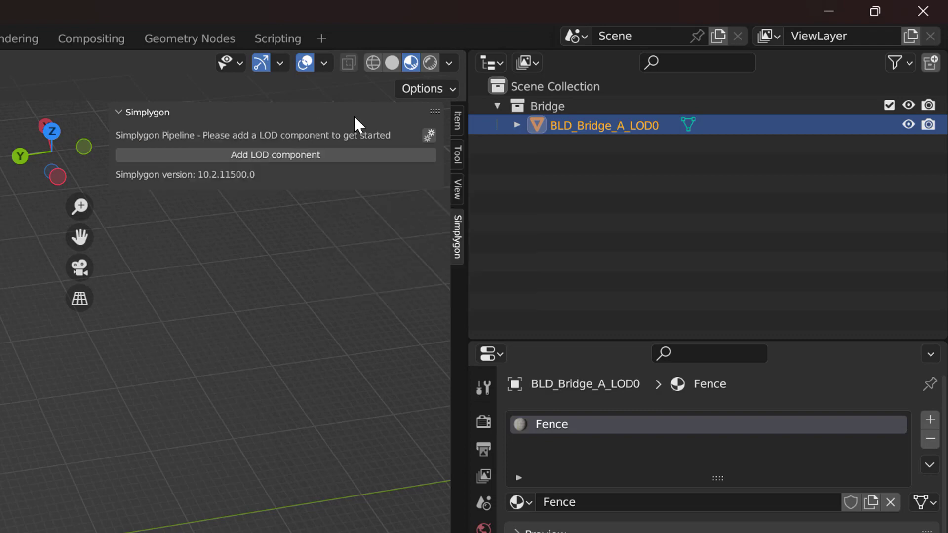
click(310, 157)
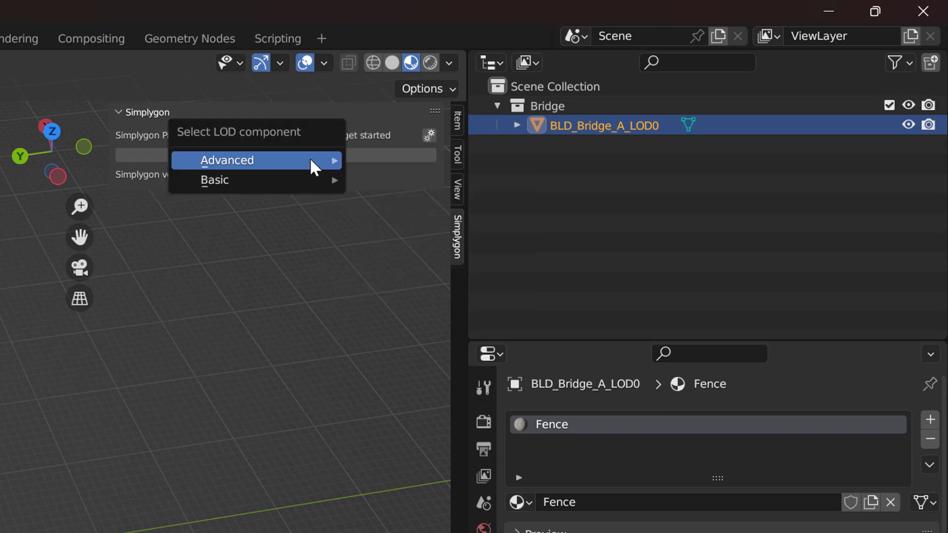
mouse_move(301, 179)
click(390, 180)
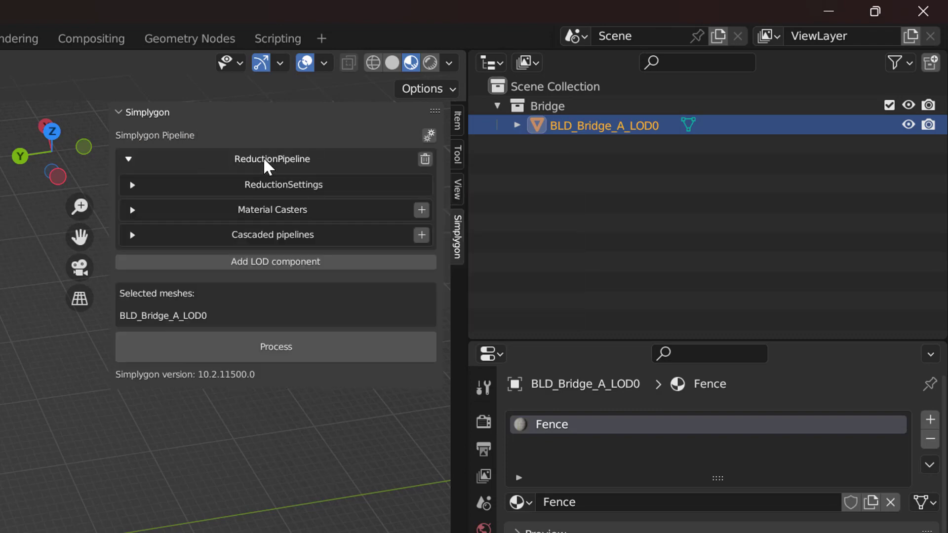
click(261, 185)
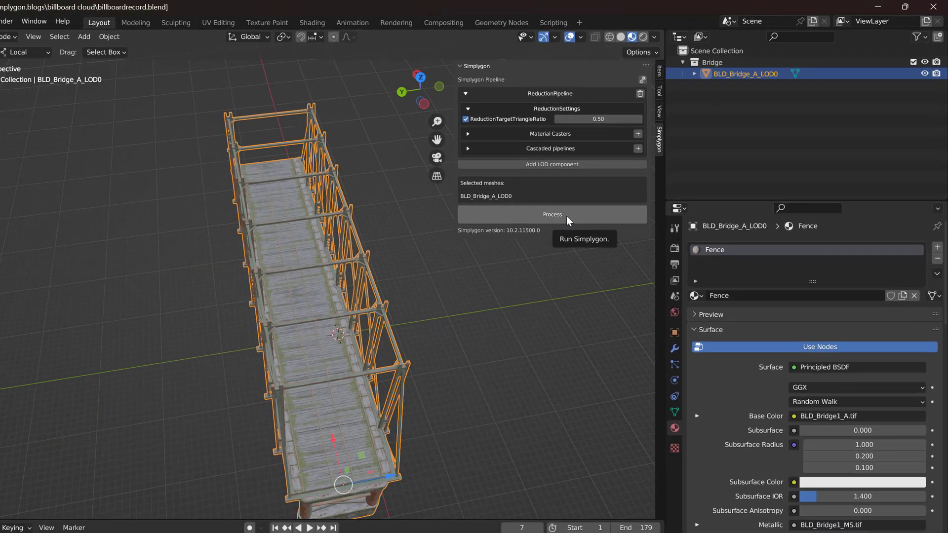
click(301, 366)
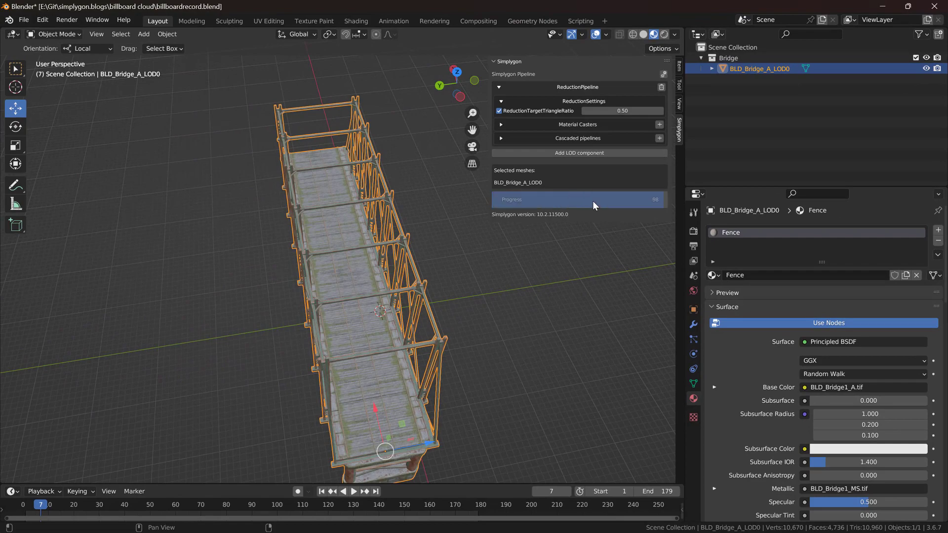
Orbit around both bridges and inspect the reduced LOD1 bridge's mesh in Edit Mode
middle_drag(565, 214, 517, 274)
click(440, 297)
middle_drag(441, 297, 218, 244)
click(389, 268)
key(Tab)
key(Tab)
click(472, 328)
With the original bridge selected, process another reduction at a 0.10 triangle ratio
click(185, 206)
click(640, 111)
text(0.5)
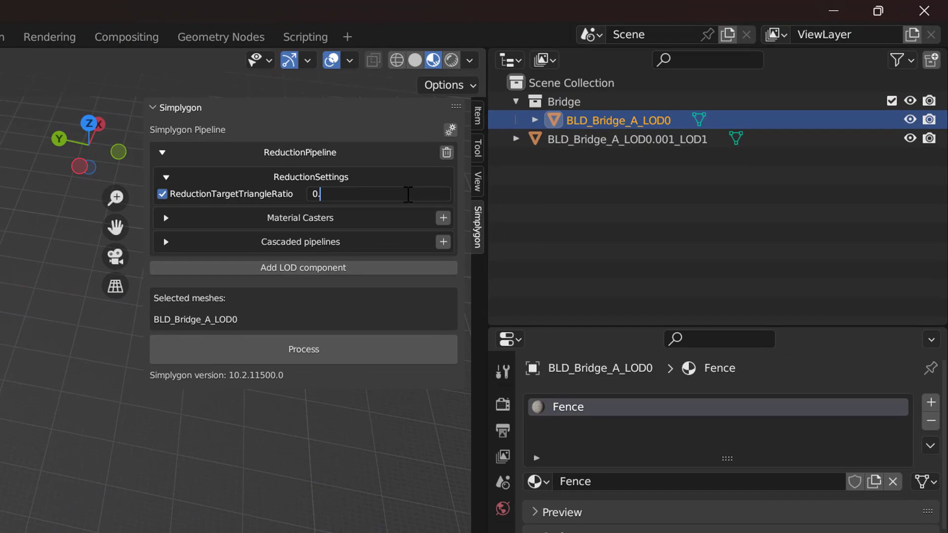
text(1)
key(Return)
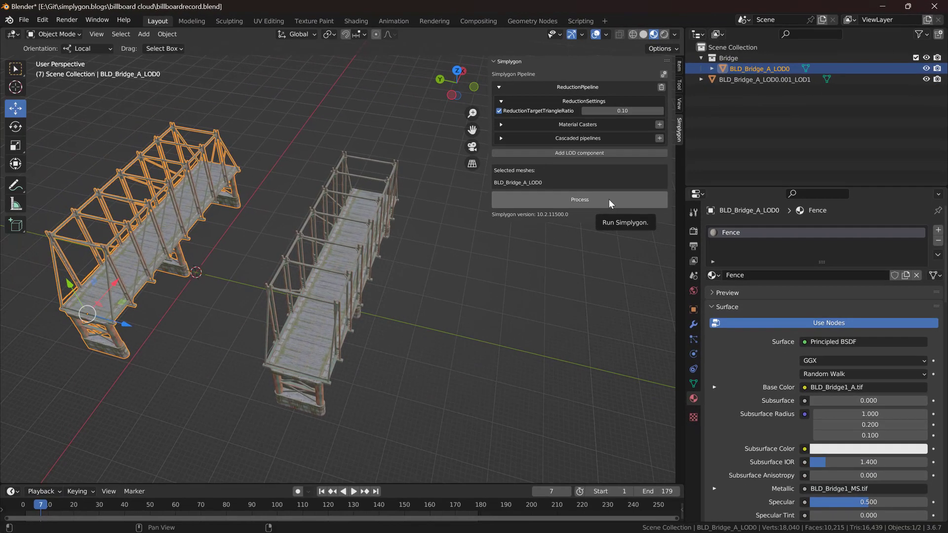
click(435, 302)
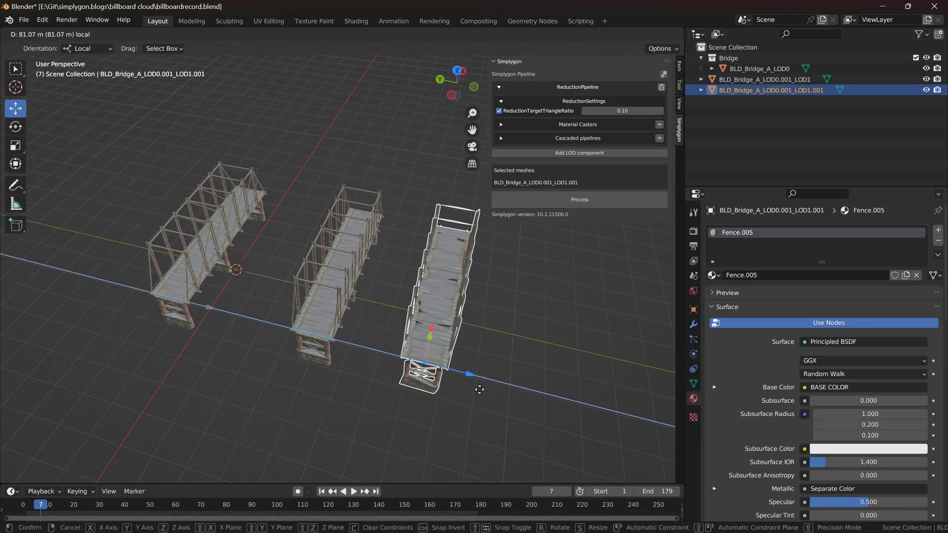
Frame the new LOD1.001 bridge and orbit to compare all three bridges
click(97, 34)
click(141, 97)
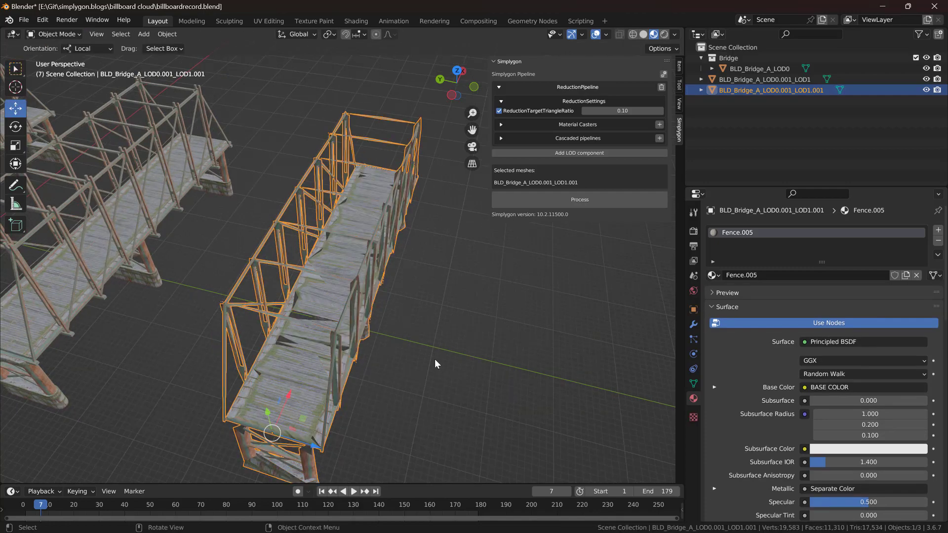
click(435, 359)
middle_drag(435, 359, 339, 332)
middle_drag(407, 413, 262, 357)
scroll(182, 357, down, 2)
middle_drag(176, 359, 182, 395)
scroll(253, 338, down, 3)
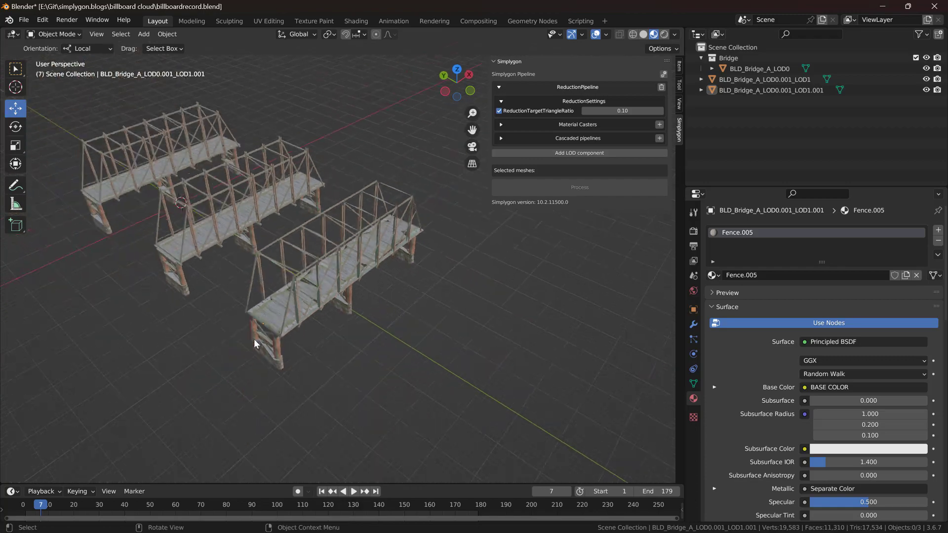
click(145, 182)
scroll(351, 301, down, 5)
middle_drag(352, 301, 403, 271)
Process the reduction again at a 0.05 triangle ratio
double_click(638, 110)
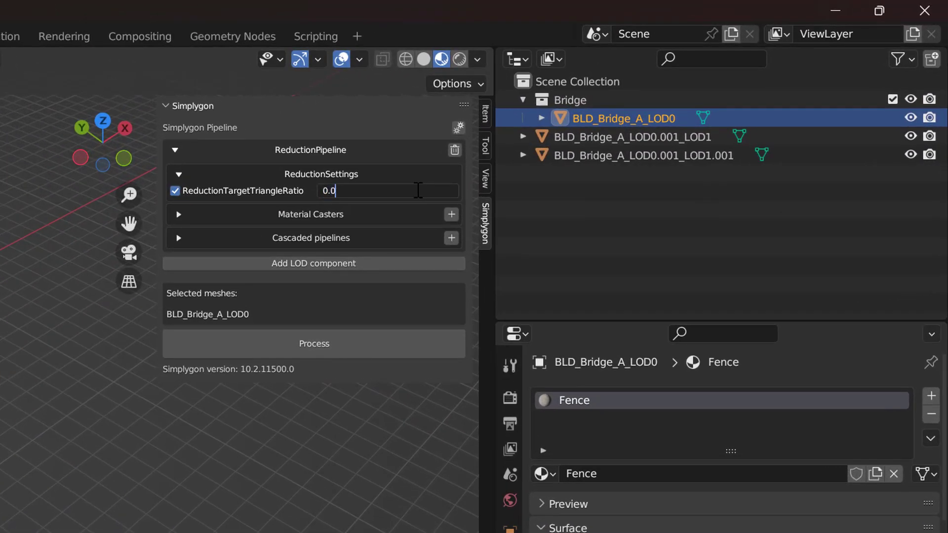
key(Return)
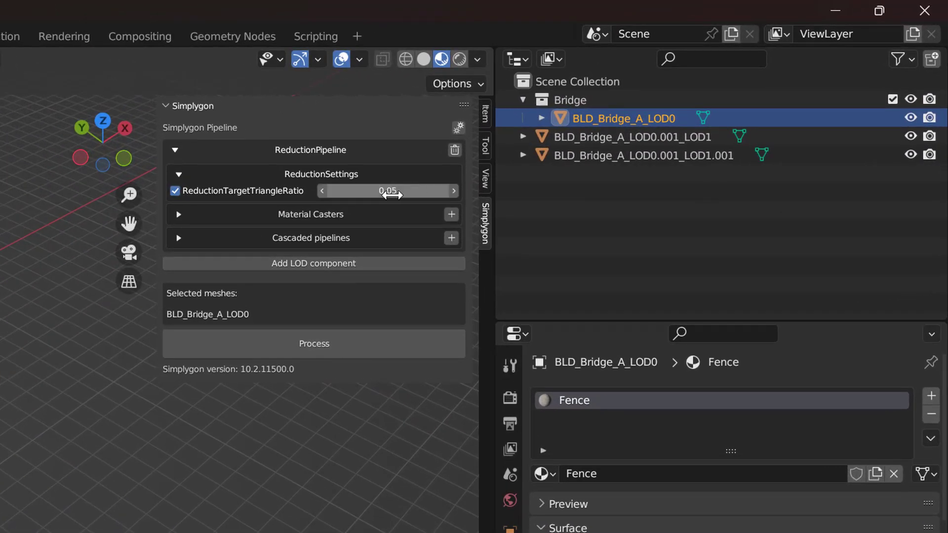
click(366, 338)
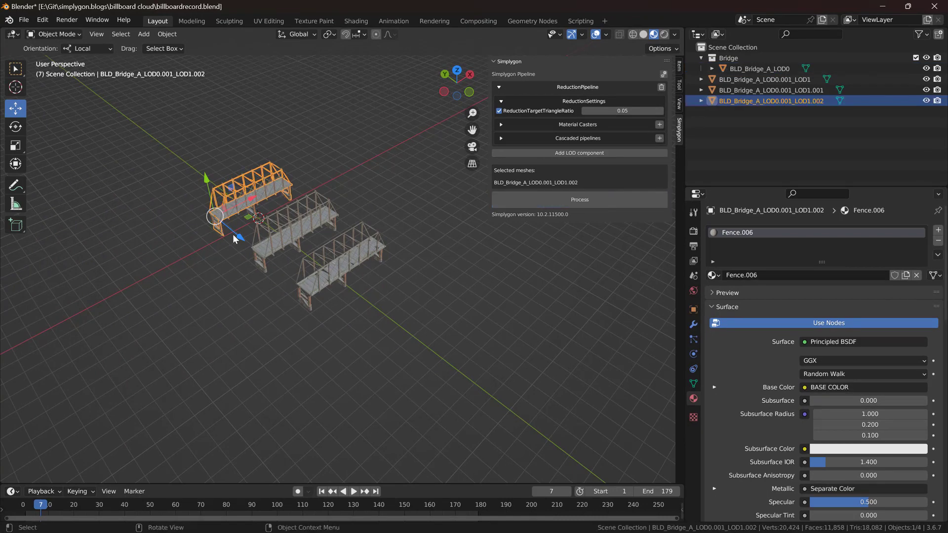
Frame the LOD1.002 bridge, inspect its mesh in Edit Mode, then line up all four bridges
click(96, 34)
click(114, 102)
middle_drag(438, 371, 385, 286)
click(385, 286)
key(Tab)
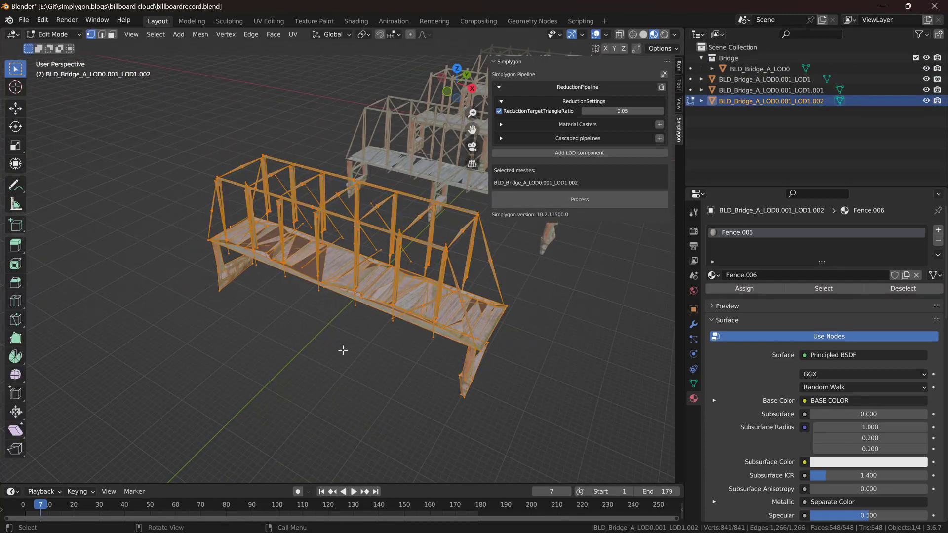
middle_drag(343, 349, 424, 368)
key(Tab)
scroll(424, 367, down, 10)
click(353, 341)
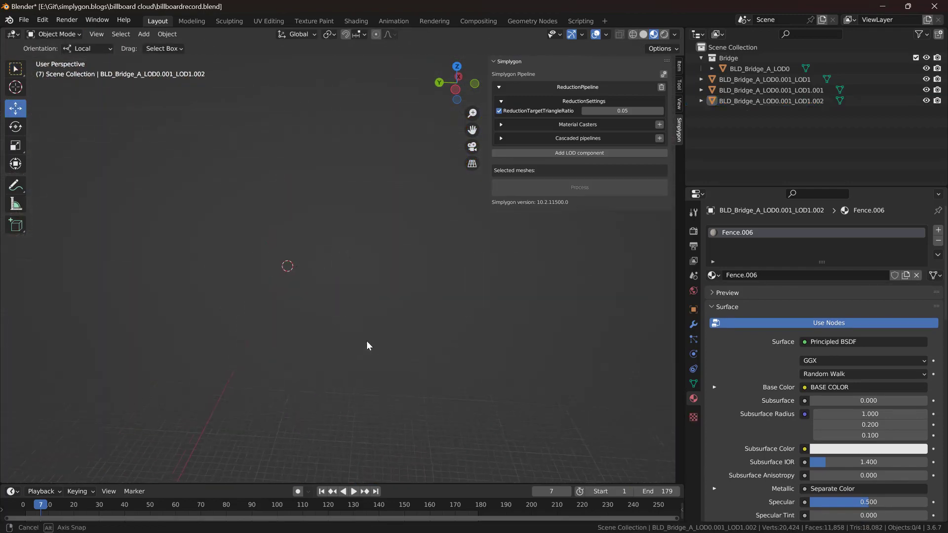
middle_drag(375, 345, 411, 353)
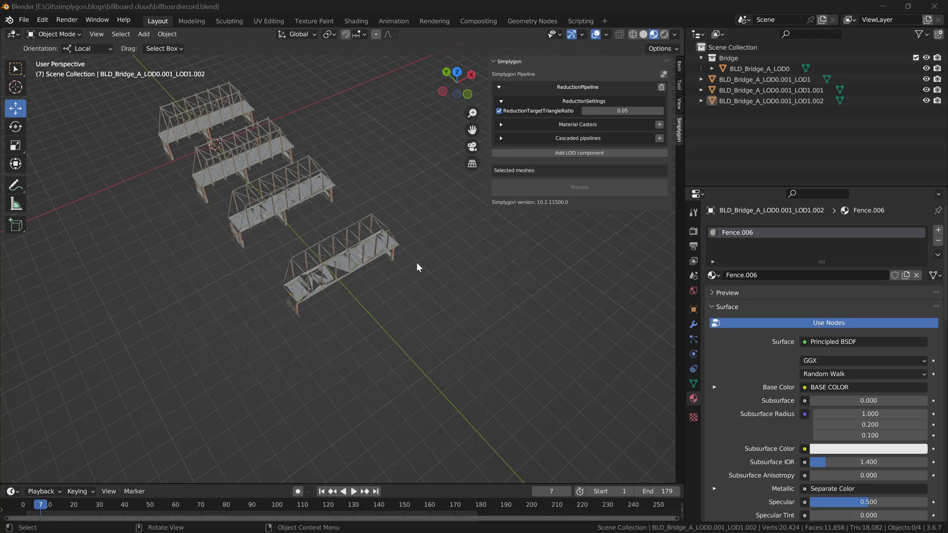
Replace the reduction pipeline on BLD_Bridge_A_LOD0 with a remeshing with material baking component
middle_drag(271, 260, 193, 230)
click(141, 206)
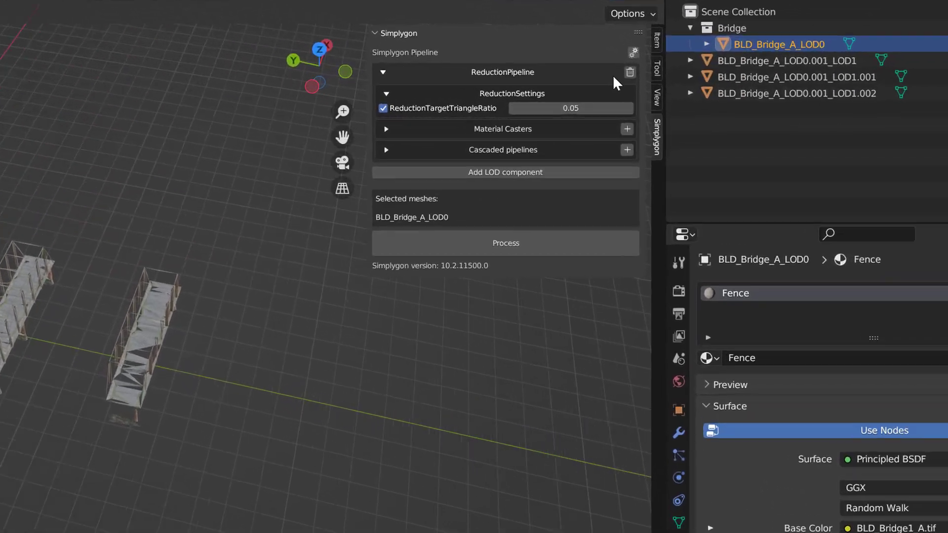
click(615, 65)
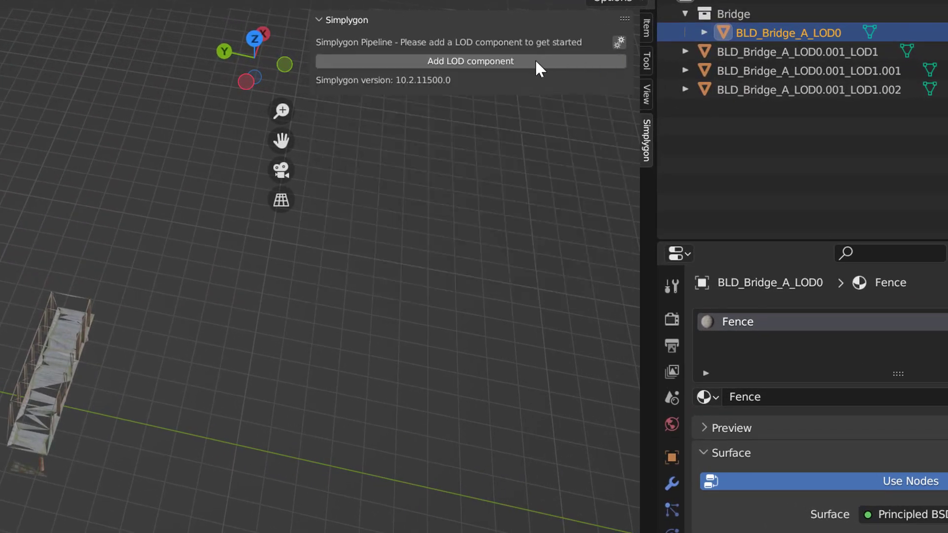
click(464, 60)
mouse_move(464, 60)
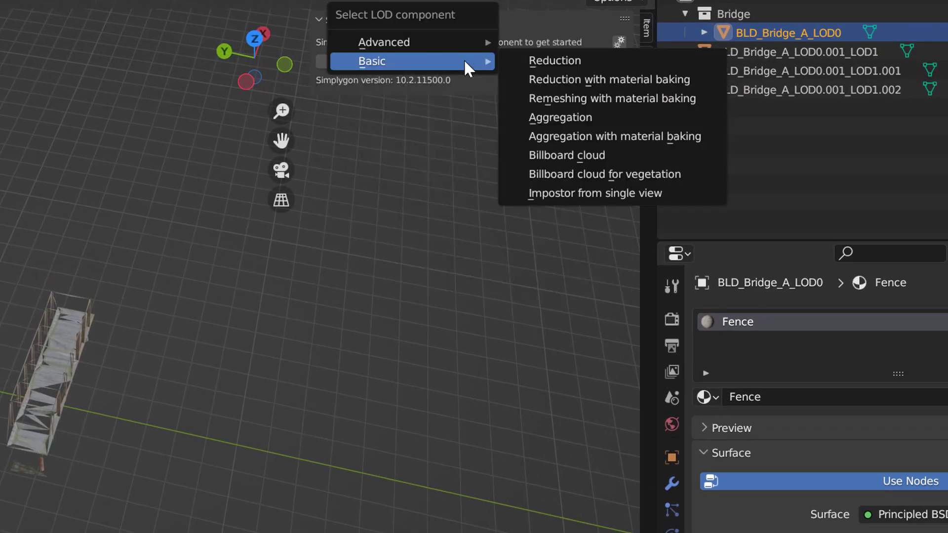
click(580, 103)
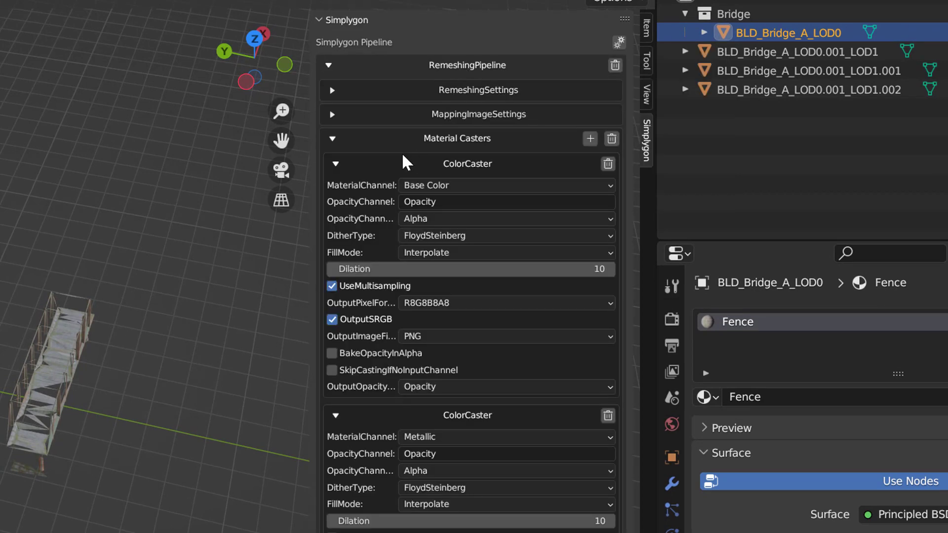
Check the Base Color, Metallic and normal caster settings, leaving all three collapsed
click(346, 165)
click(365, 194)
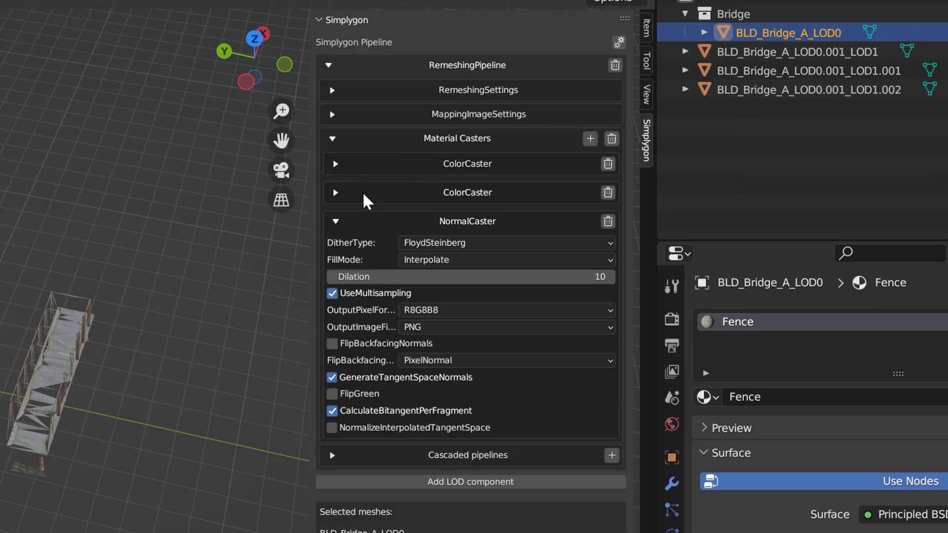
click(432, 227)
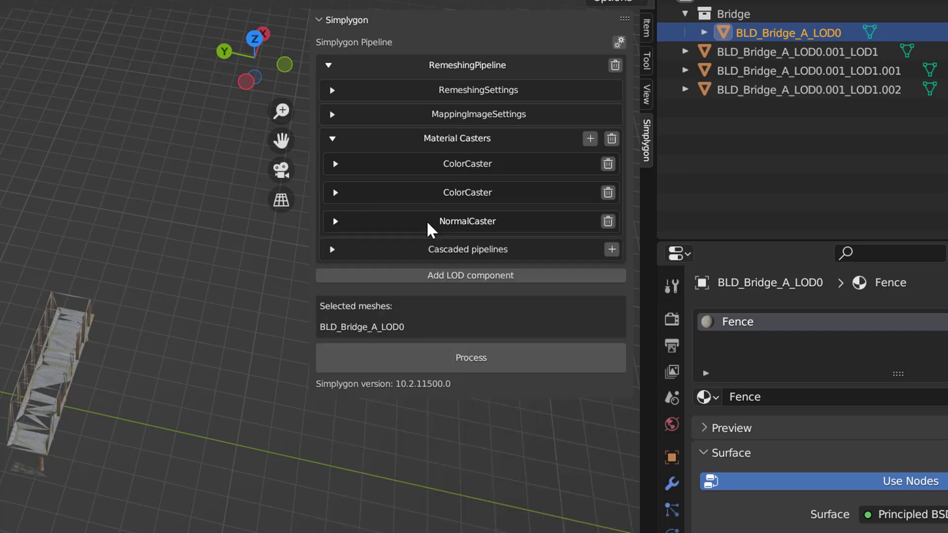
click(448, 164)
click(439, 165)
click(475, 168)
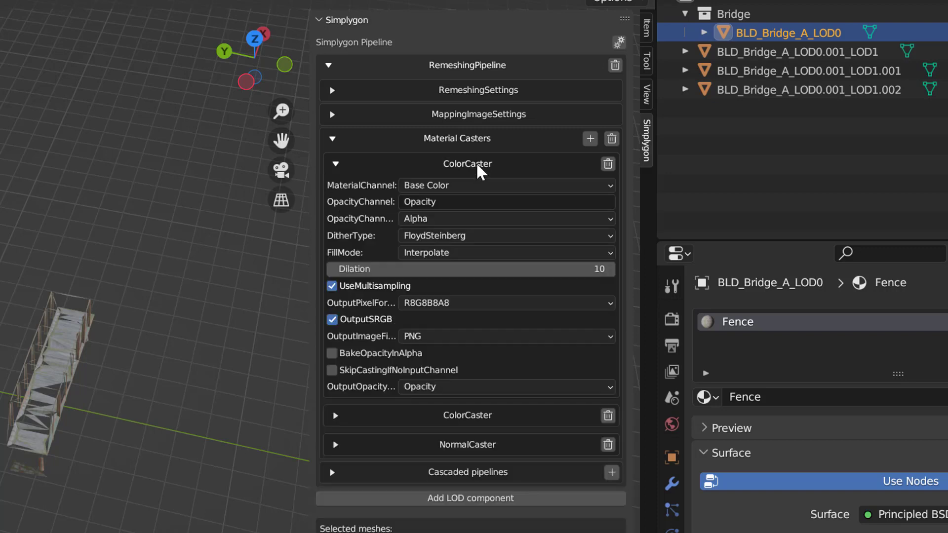
click(478, 170)
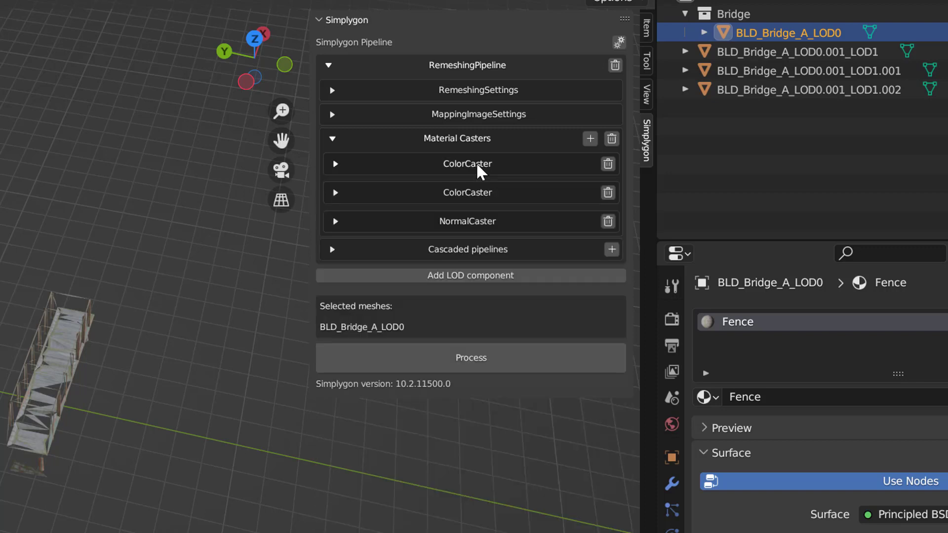
click(443, 165)
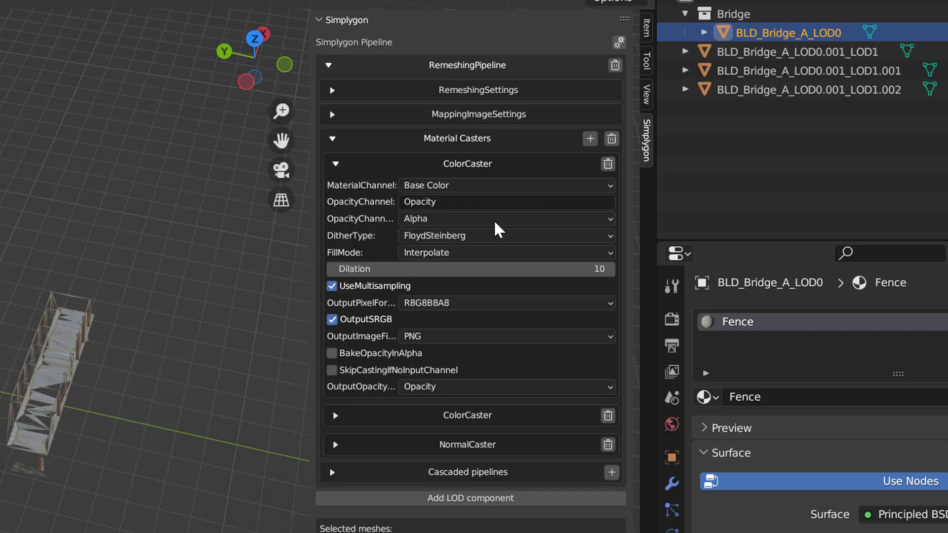
click(471, 165)
click(473, 192)
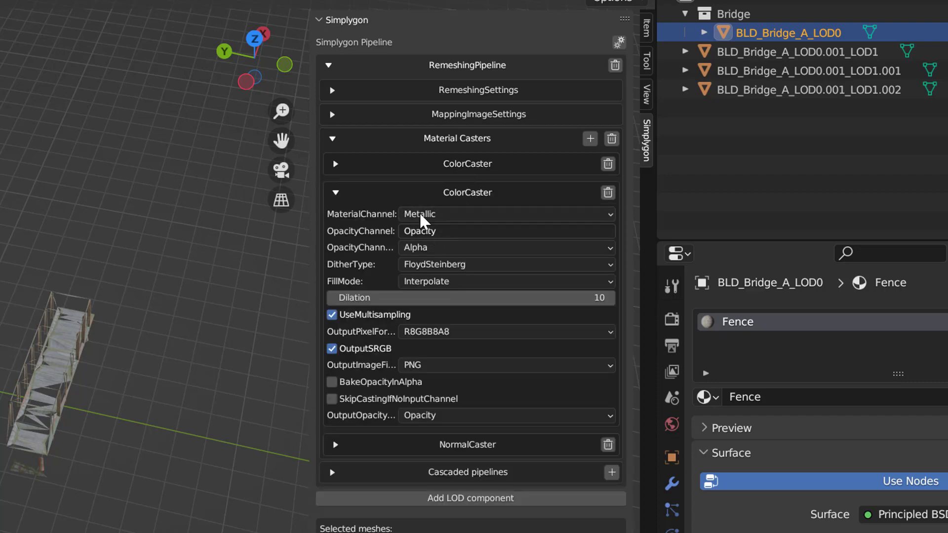
click(458, 192)
click(462, 222)
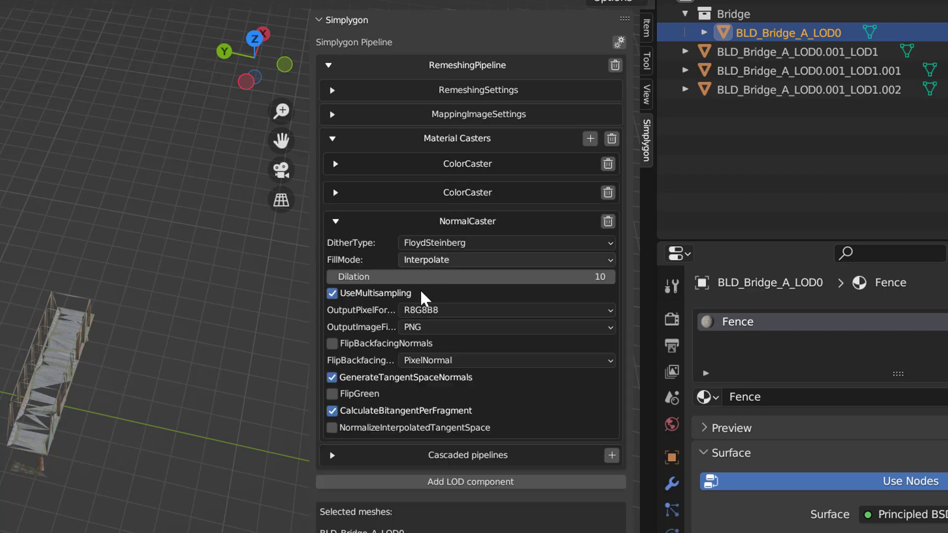
click(443, 225)
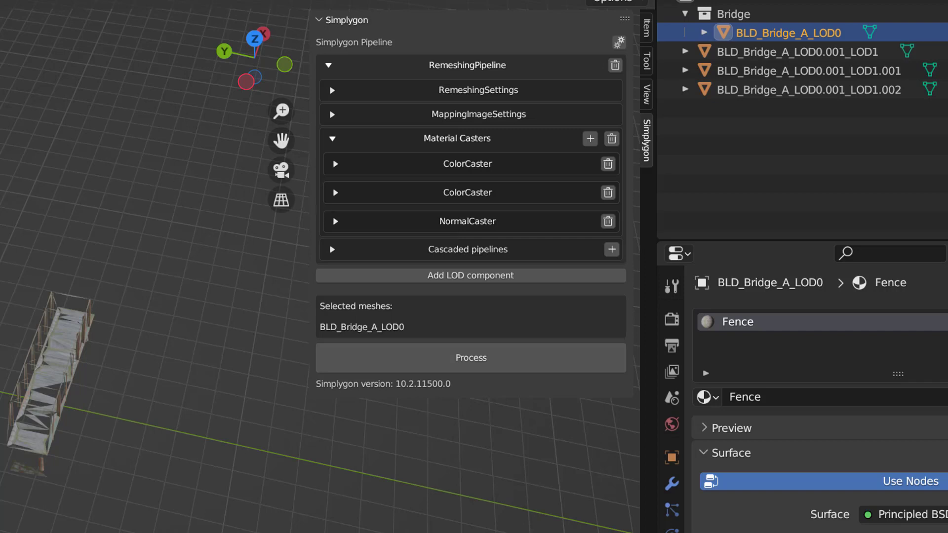
scroll(169, 350, down, 5)
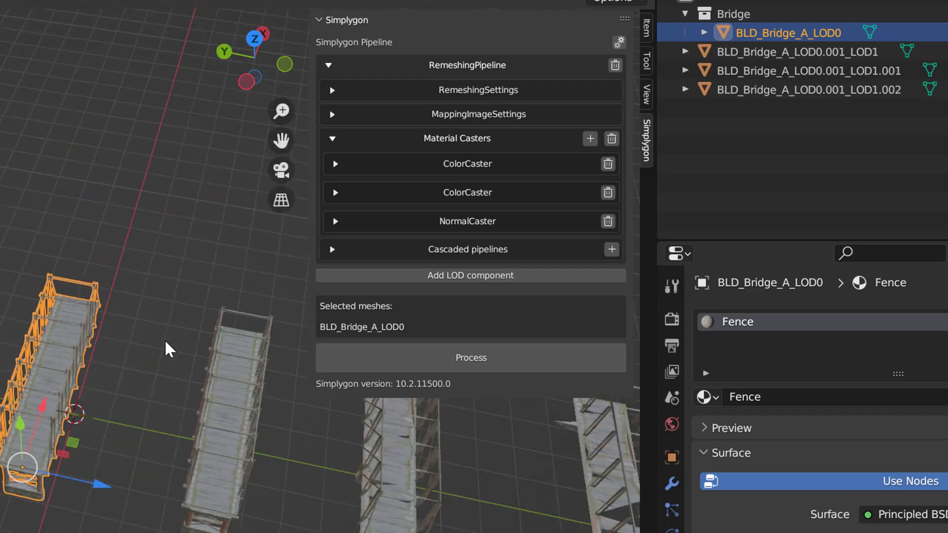
Set RemeshingSettings OnScreenSize to 100 and process the remeshing
click(464, 93)
click(487, 106)
click(510, 108)
key(BackSpace)
key(BackSpace)
key(BackSpace)
text(100)
key(Return)
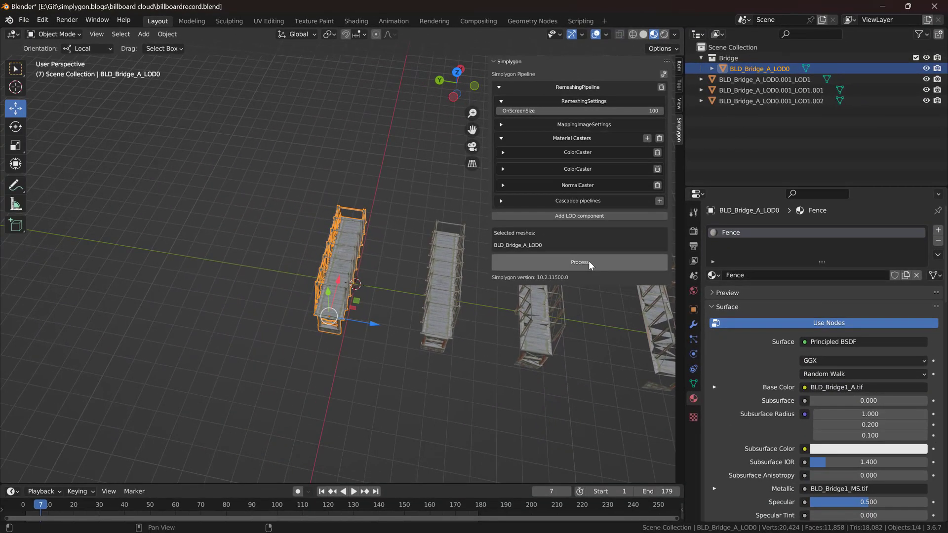
click(497, 360)
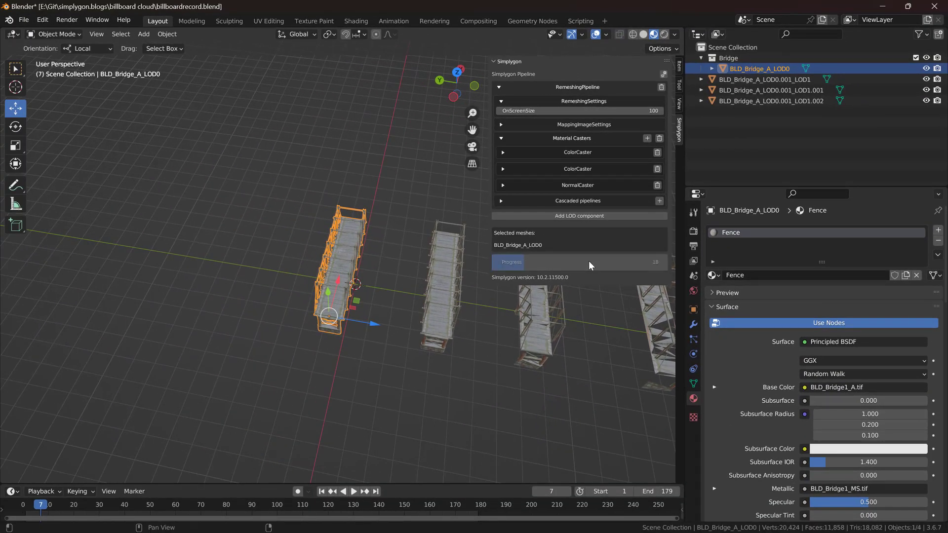
Move ProcessedMeshNode_LOD1 aside, frame it and inspect its vertices in Edit Mode
key(g)
click(330, 390)
click(94, 34)
click(118, 93)
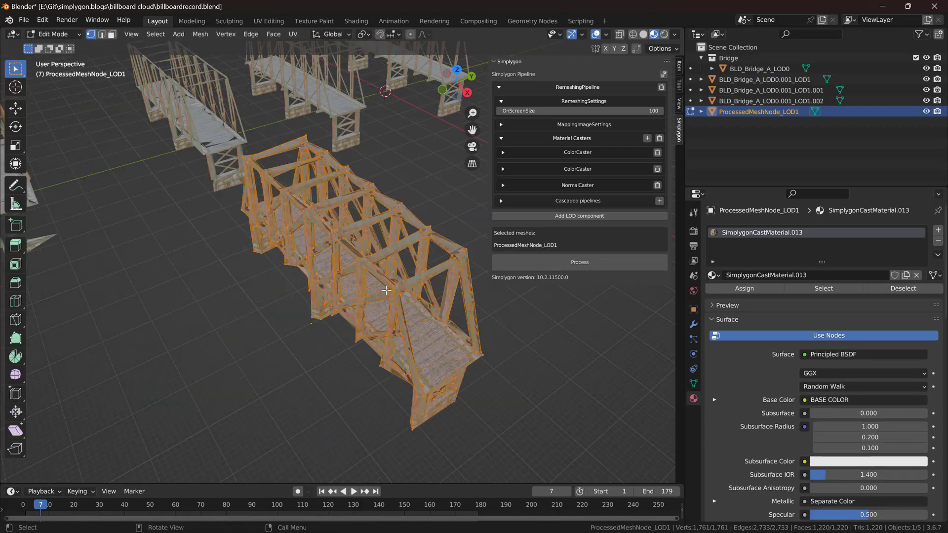
key(Tab)
middle_drag(409, 284, 420, 281)
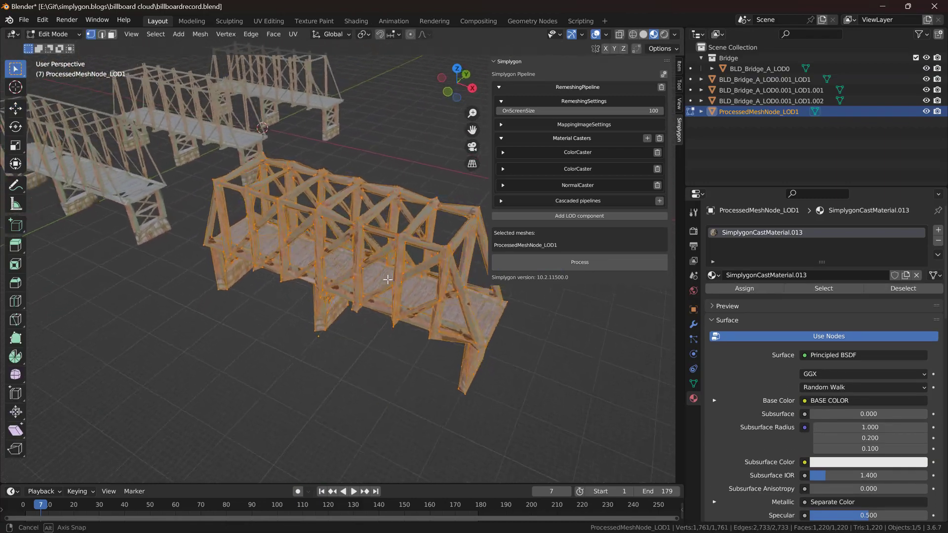
mouse_move(385, 280)
middle_down()
mouse_move(277, 264)
mouse_move(402, 272)
middle_up()
scroll(401, 272, up, 2)
key(Tab)
Deselect all and orbit to compare the remeshed bridge from above and the side
scroll(395, 273, down, 4)
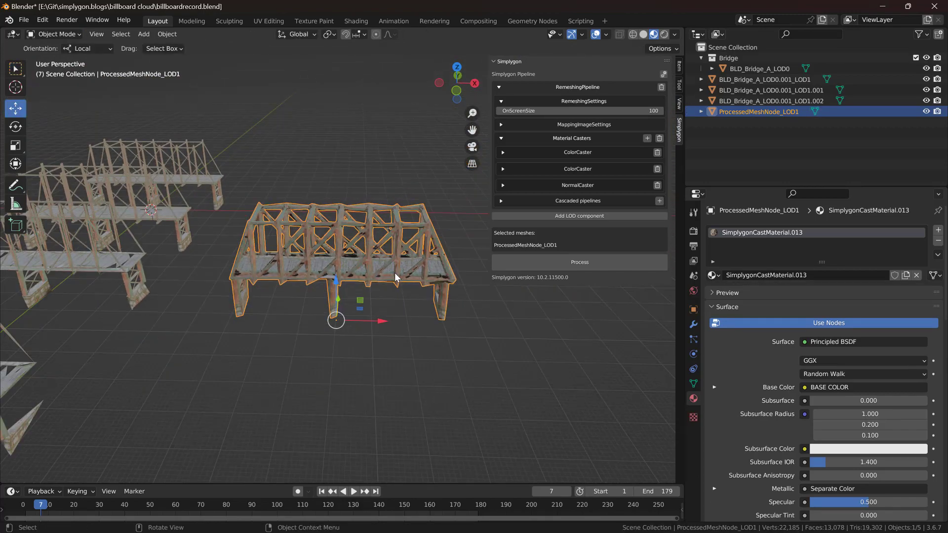
key(alt+a)
middle_drag(394, 276, 309, 192)
mouse_move(305, 133)
middle_down()
mouse_move(293, 150)
mouse_move(303, 126)
middle_up()
middle_drag(347, 241, 296, 227)
middle_drag(234, 285, 359, 307)
click(366, 261)
scroll(365, 266, down, 8)
click(381, 316)
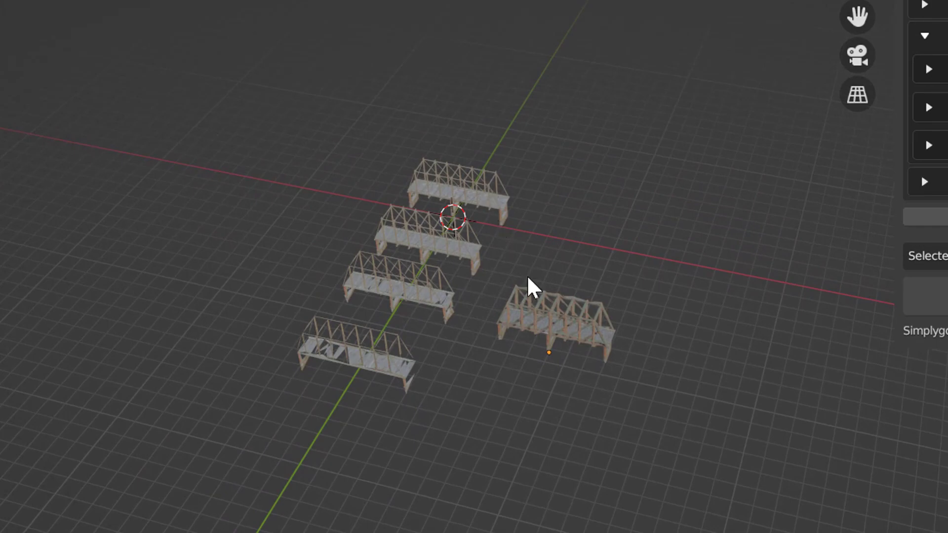
Select BLD_Bridge_A_LOD0, set OnScreenSize to 45 and process the remeshing
scroll(566, 343, up, 5)
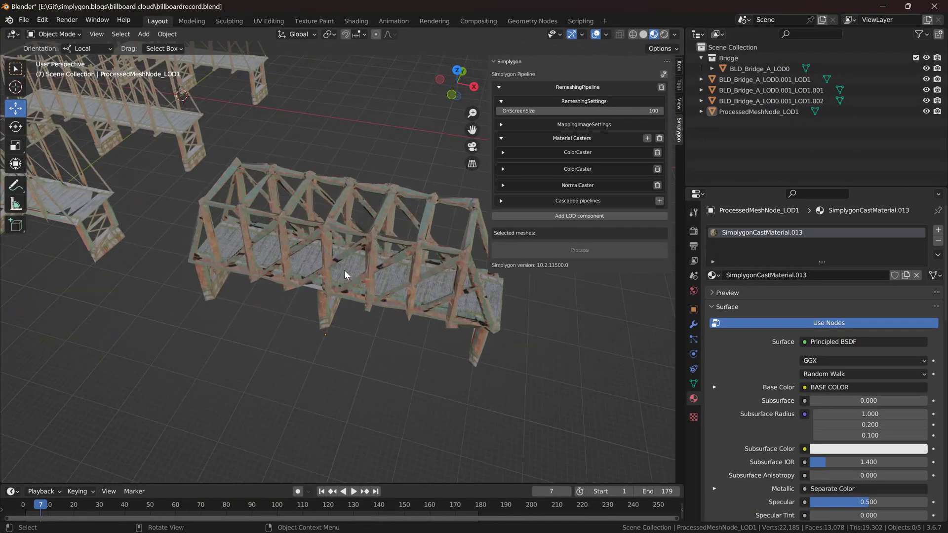
scroll(345, 270, up, 3)
middle_drag(355, 279, 338, 269)
scroll(338, 268, down, 4)
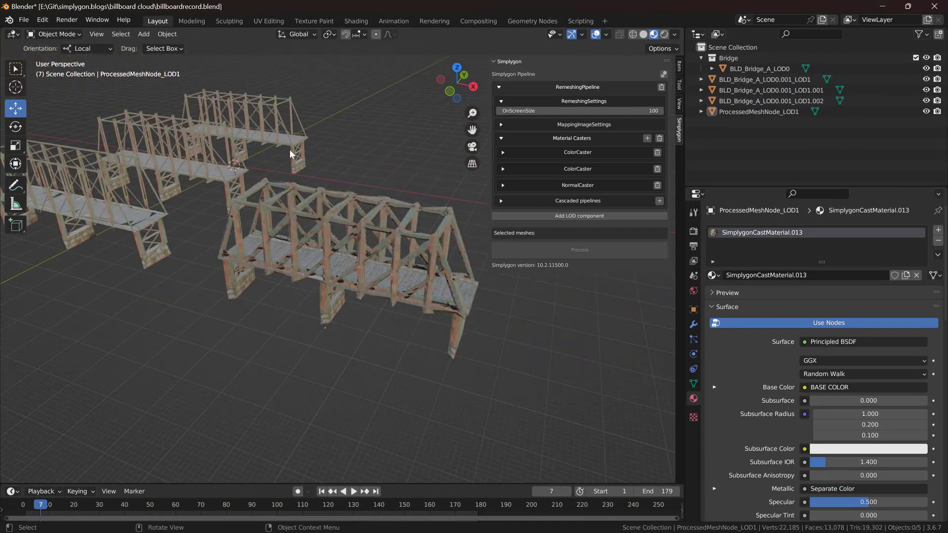
click(288, 146)
click(579, 111)
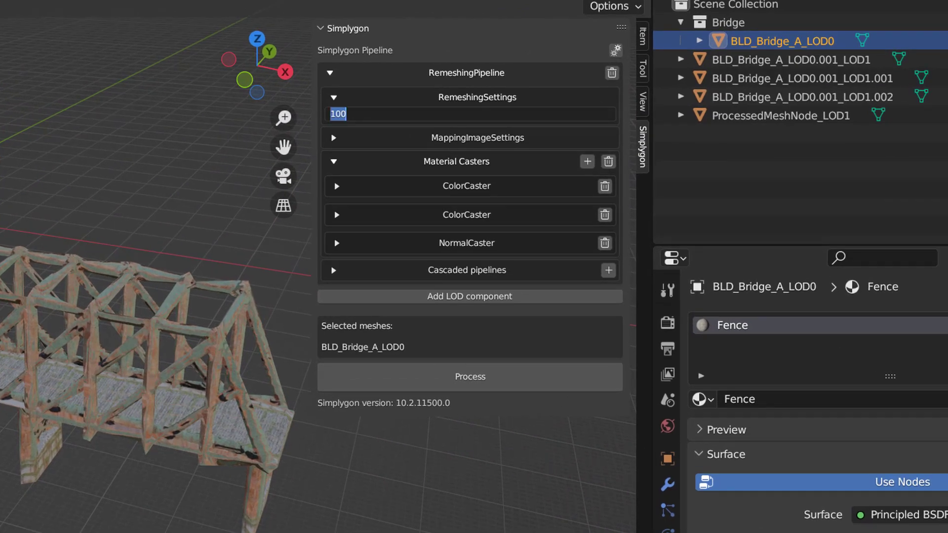
text(45)
key(Return)
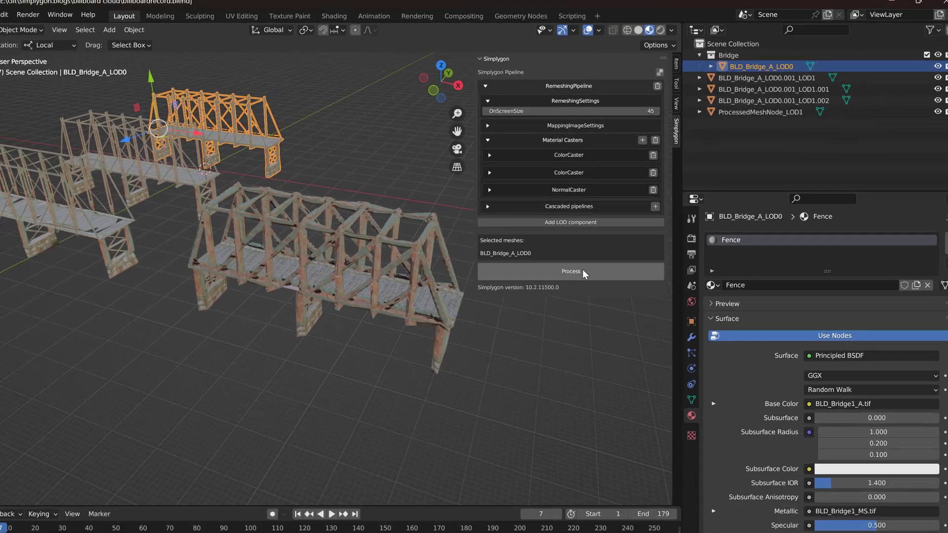
click(489, 373)
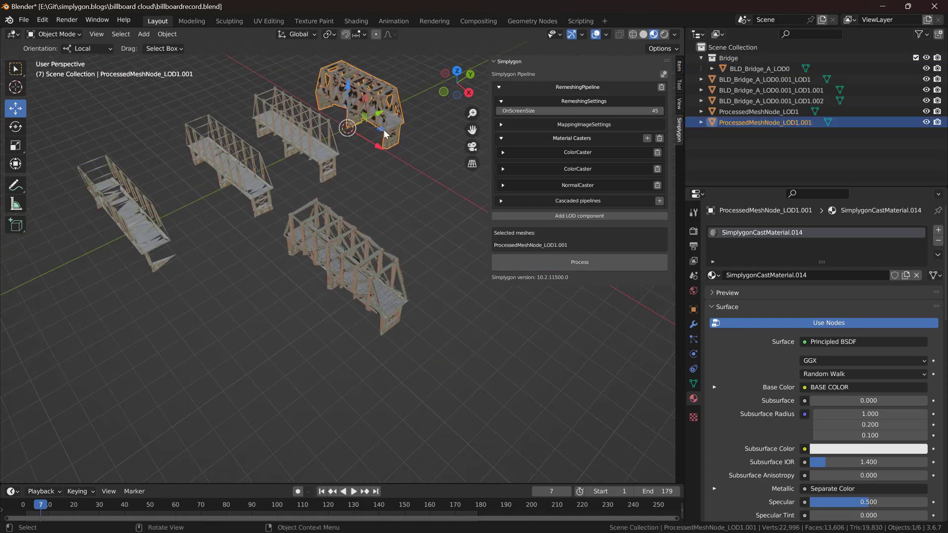
Move ProcessedMeshNode_LOD1.001 aside, frame it and inspect its geometry in Edit Mode
drag(385, 135, 306, 345)
click(96, 34)
click(116, 94)
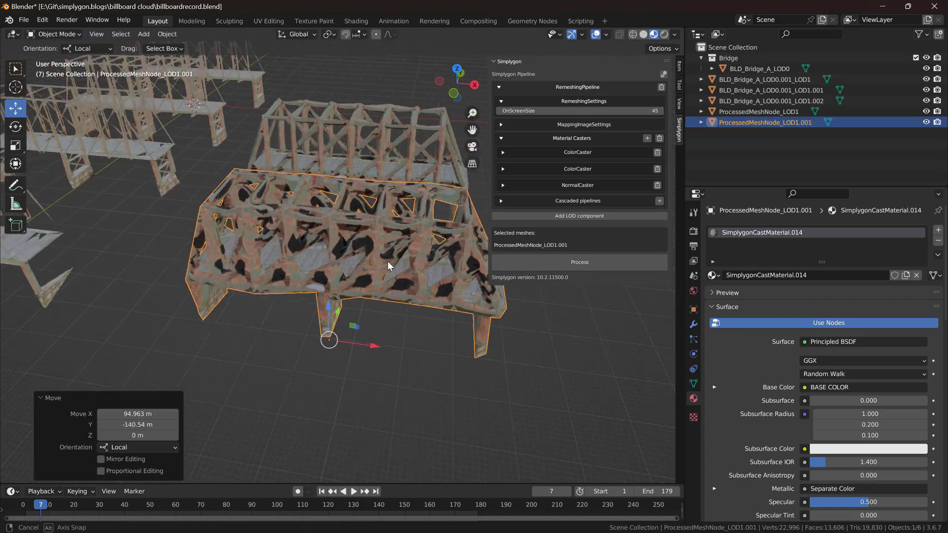
middle_drag(339, 269, 412, 285)
key(Tab)
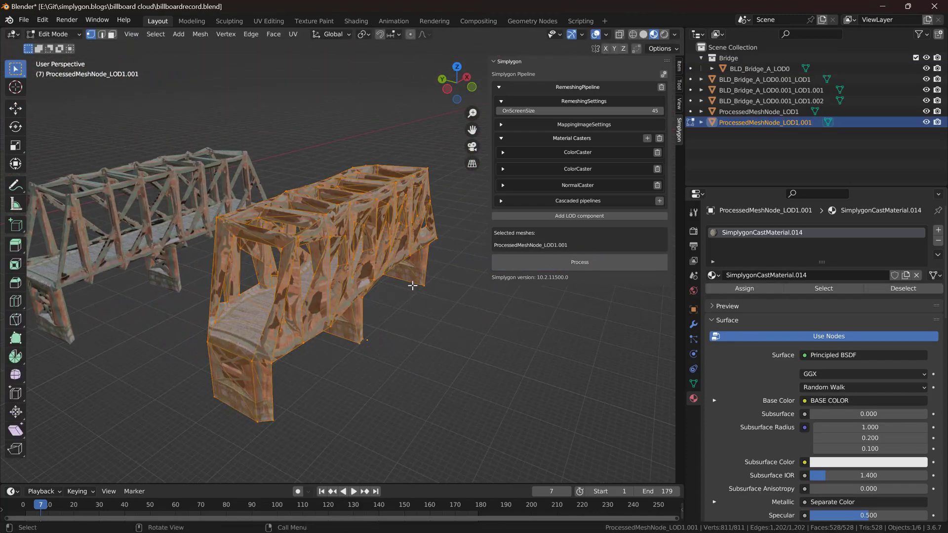
middle_drag(268, 262, 505, 113)
key(Tab)
key(alt+a)
Hide the Simplygon pipeline settings and orbit to compare the new bridge with the others
click(510, 63)
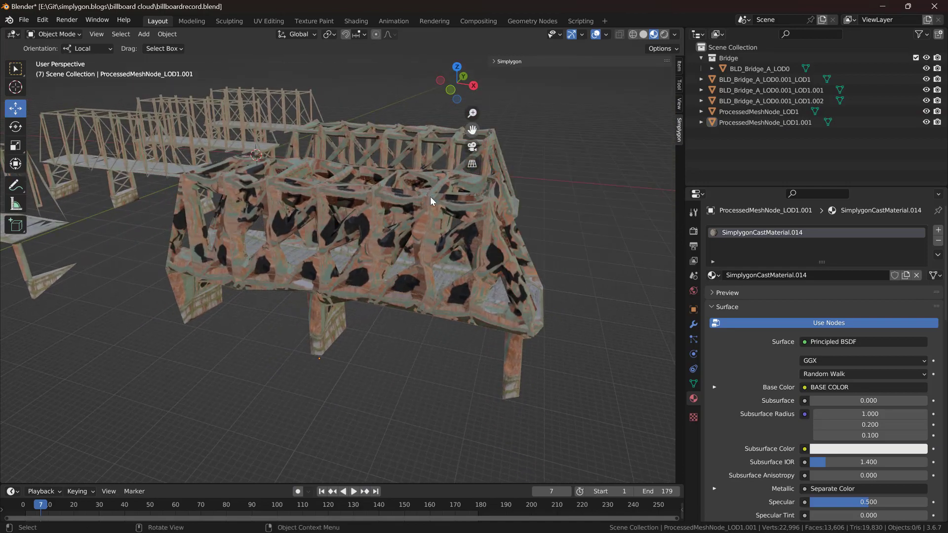
middle_drag(416, 227, 363, 248)
scroll(376, 250, up, 5)
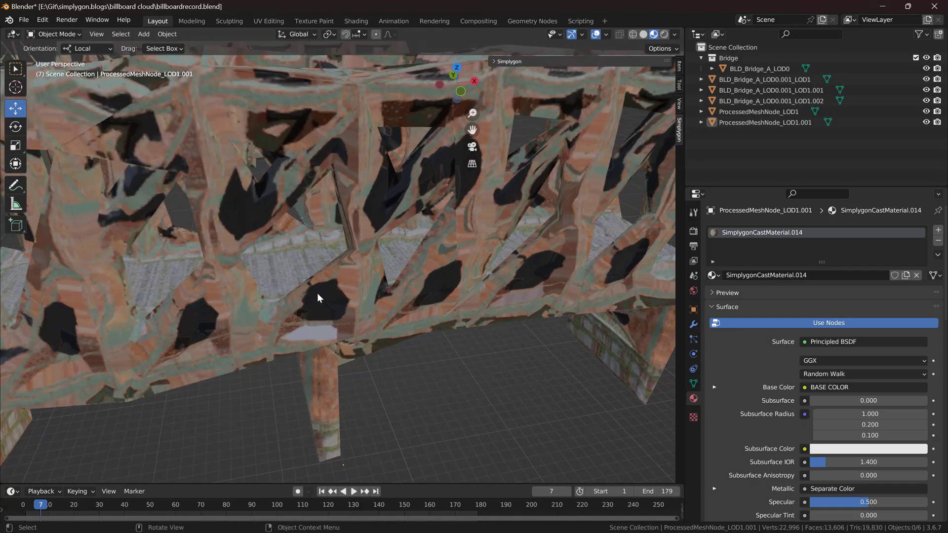
scroll(317, 292, down, 6)
middle_drag(334, 292, 474, 241)
scroll(263, 284, down, 3)
scroll(296, 267, up, 3)
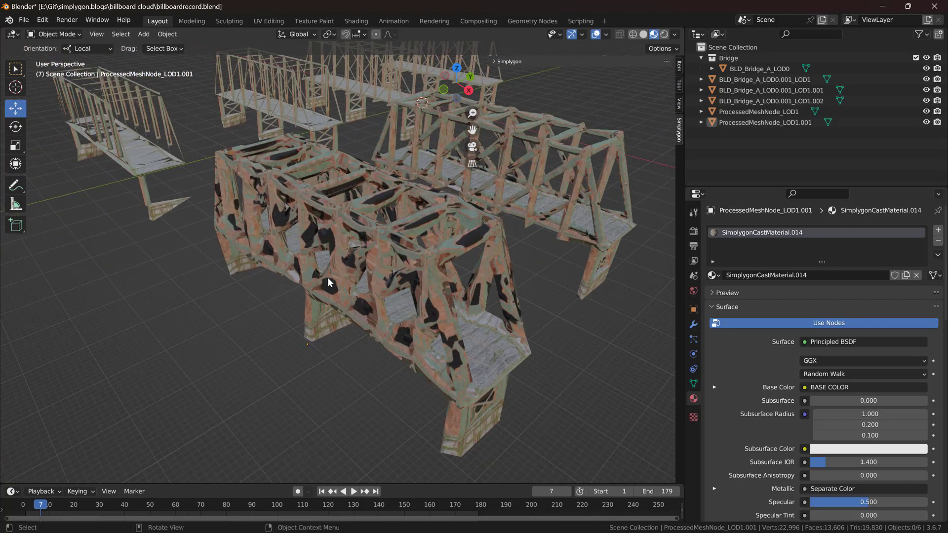
middle_drag(328, 283, 348, 282)
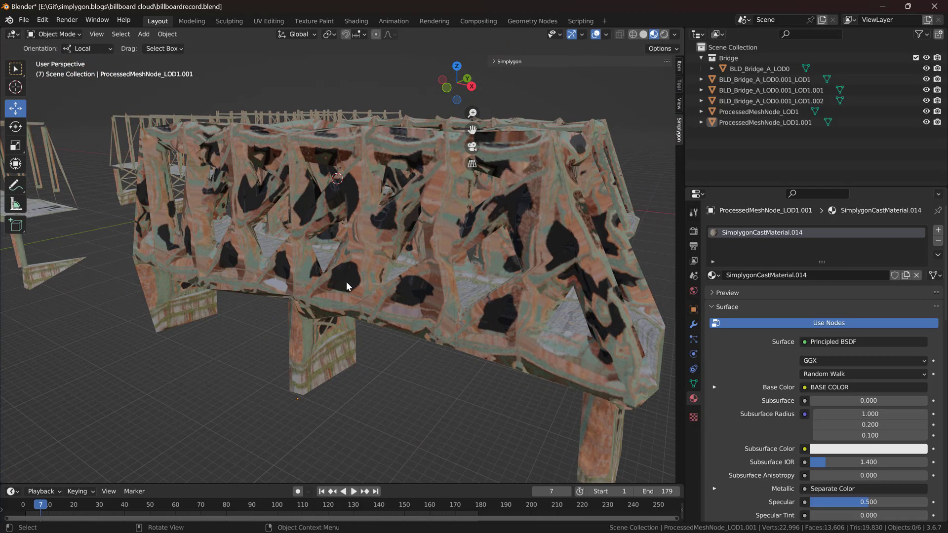
middle_drag(380, 260, 330, 269)
middle_drag(330, 268, 336, 291)
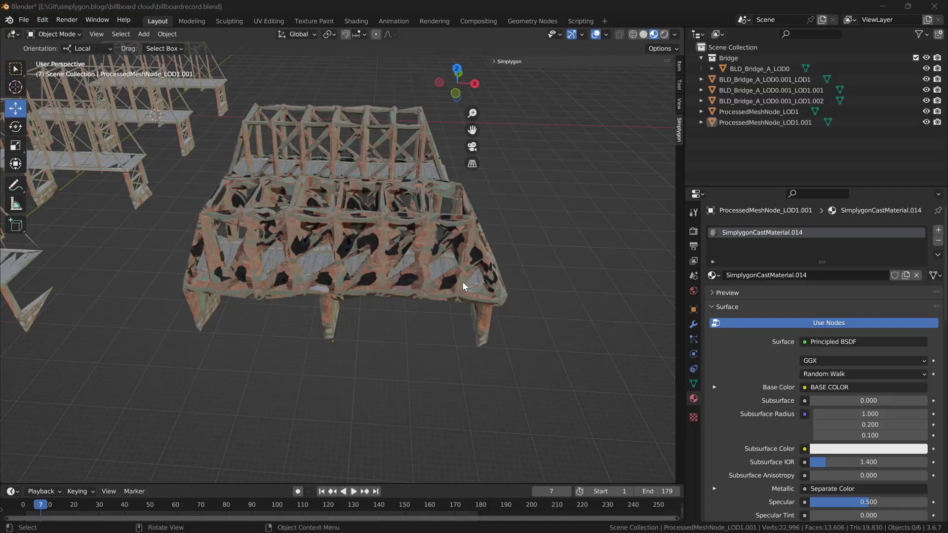
scroll(422, 230, down, 6)
Select and frame BLD_Bridge_A_LOD0, then delete its remeshing pipeline
middle_drag(381, 233, 179, 181)
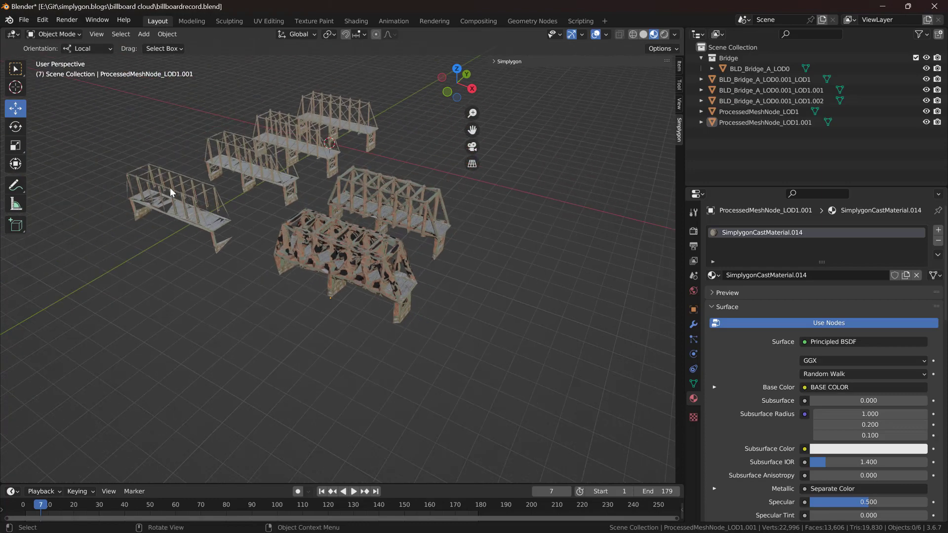
click(370, 139)
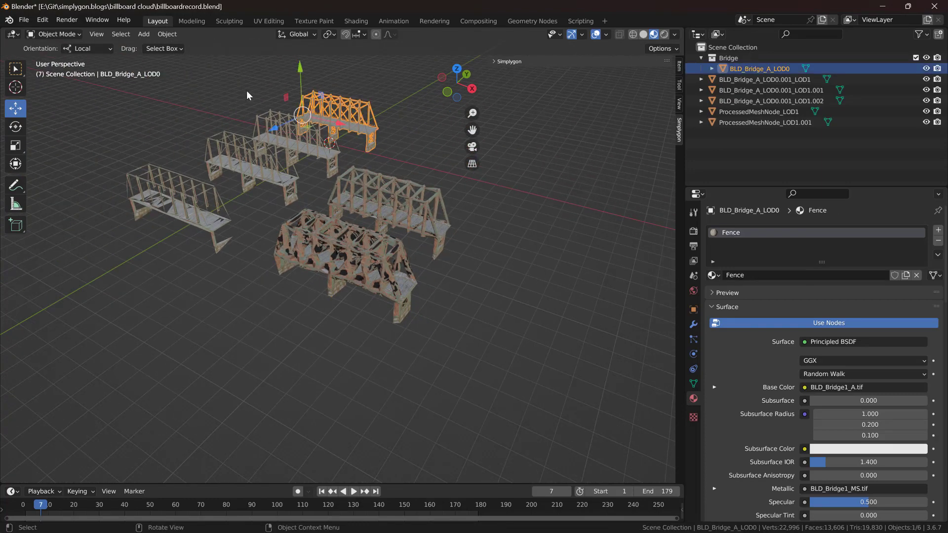
click(117, 33)
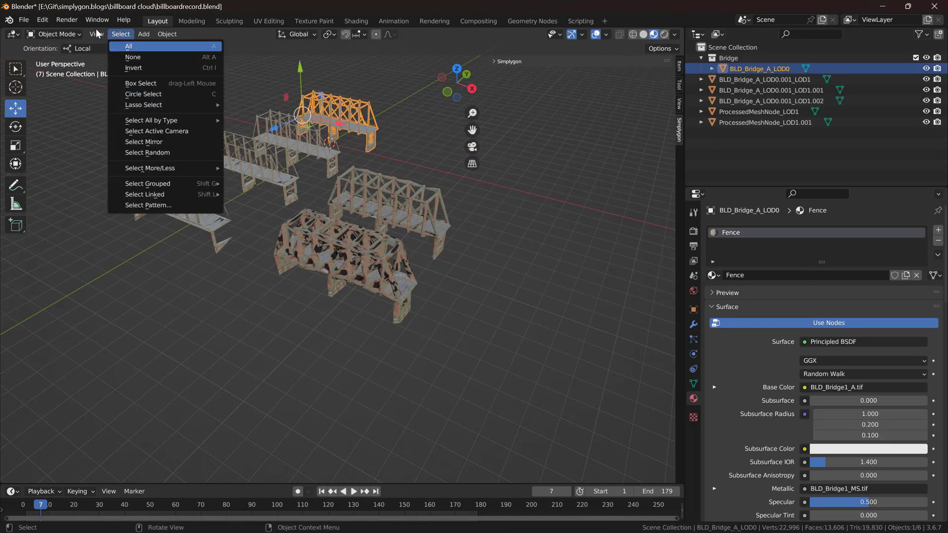
mouse_move(95, 32)
click(121, 94)
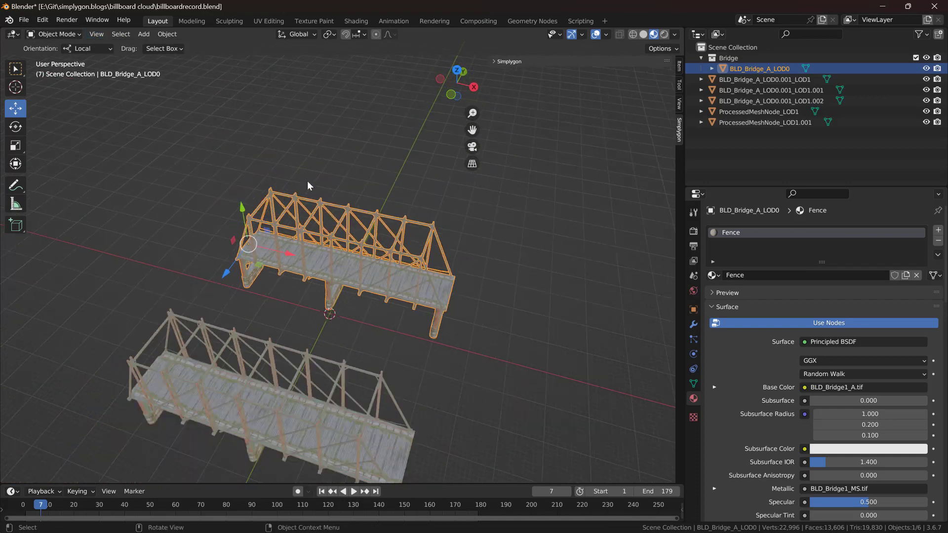
click(525, 63)
click(661, 88)
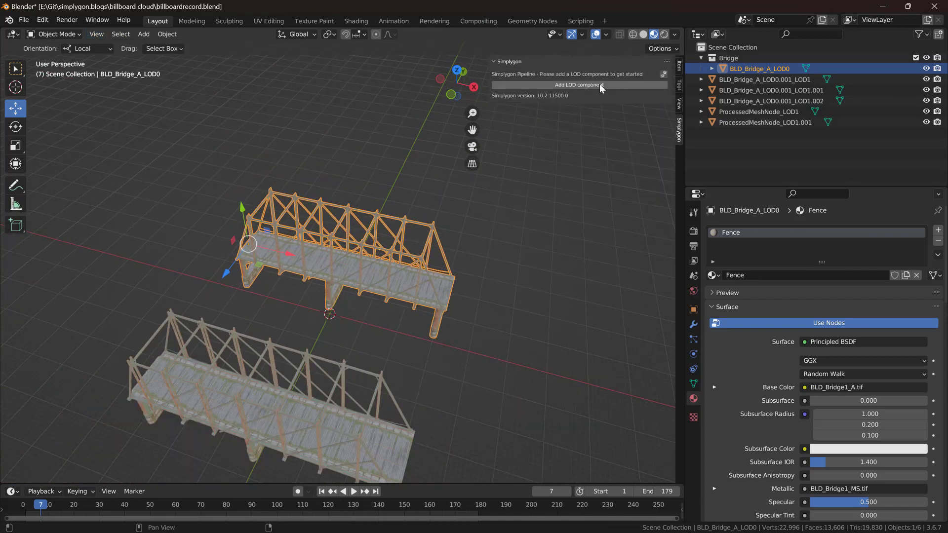
Add an Advanced Billboard cloud component and review its material casters
click(599, 84)
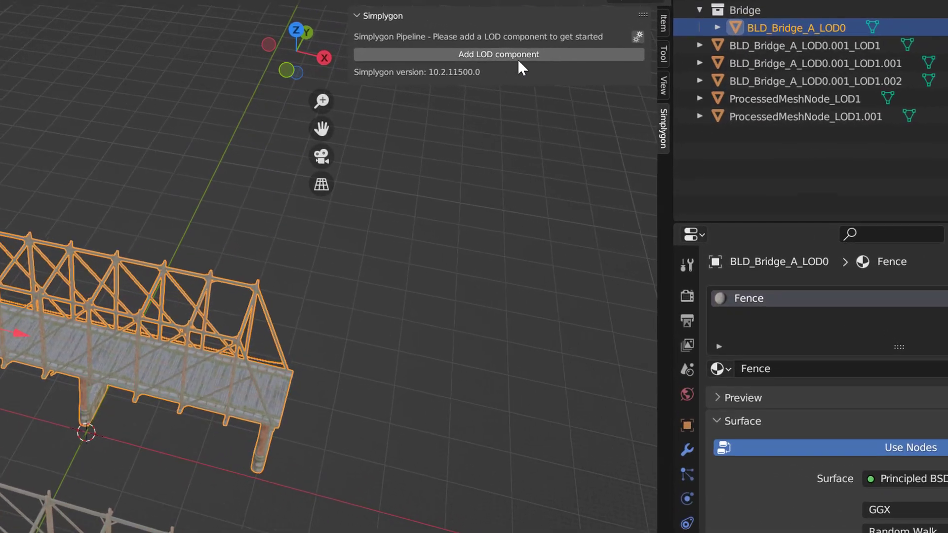
click(521, 52)
mouse_move(504, 36)
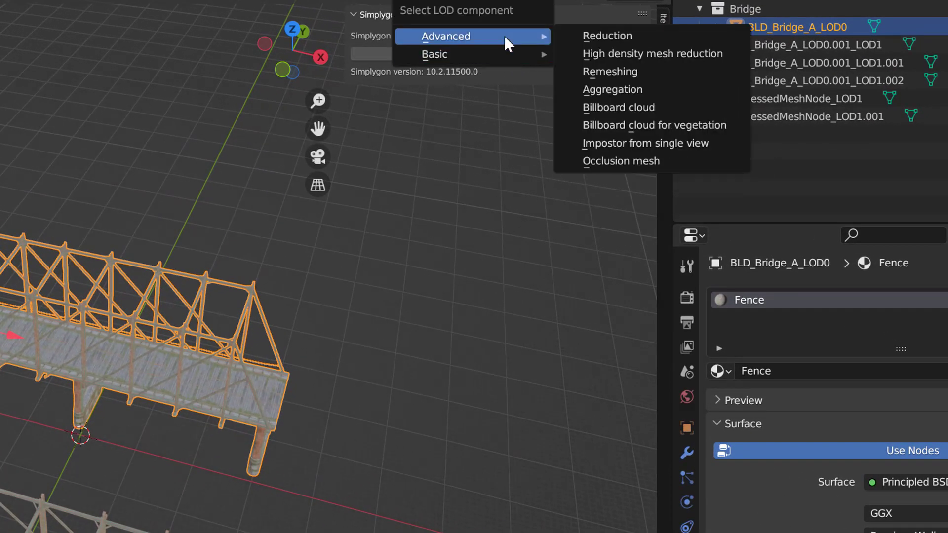
click(683, 103)
click(538, 56)
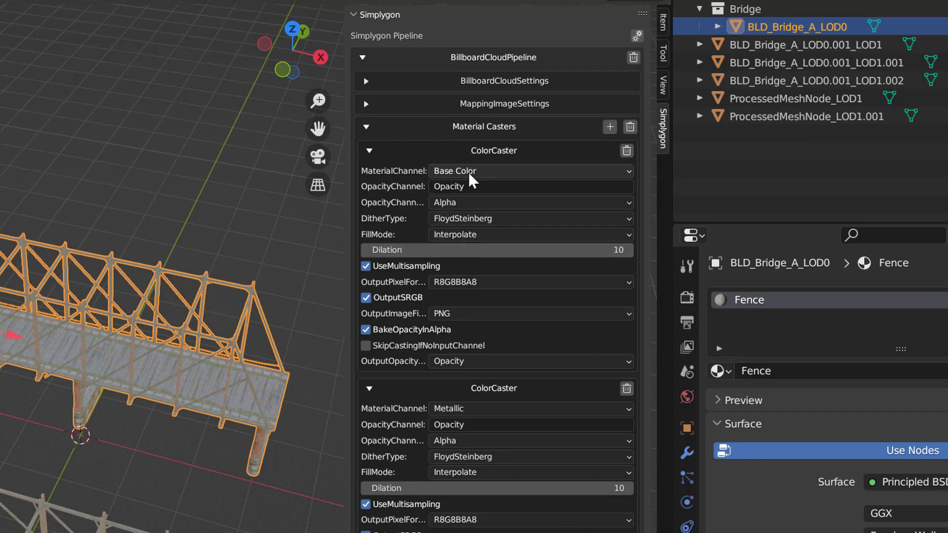
scroll(463, 173, down, 5)
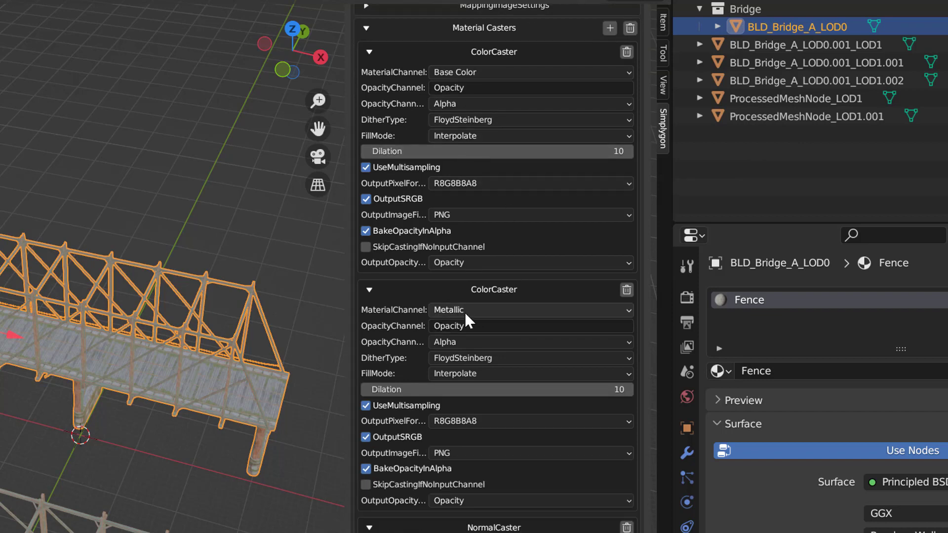
scroll(467, 321, down, 5)
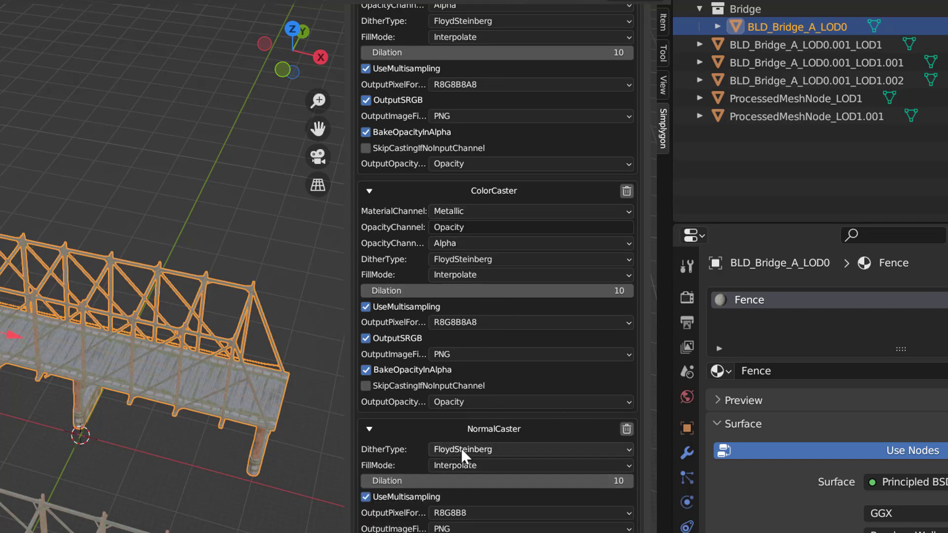
scroll(461, 444, up, 7)
scroll(473, 405, down, 6)
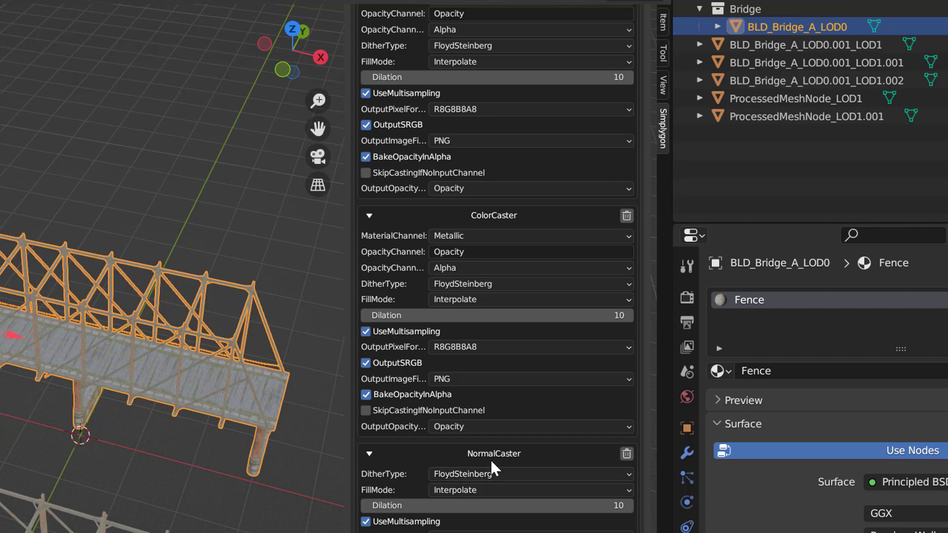
scroll(449, 457, up, 8)
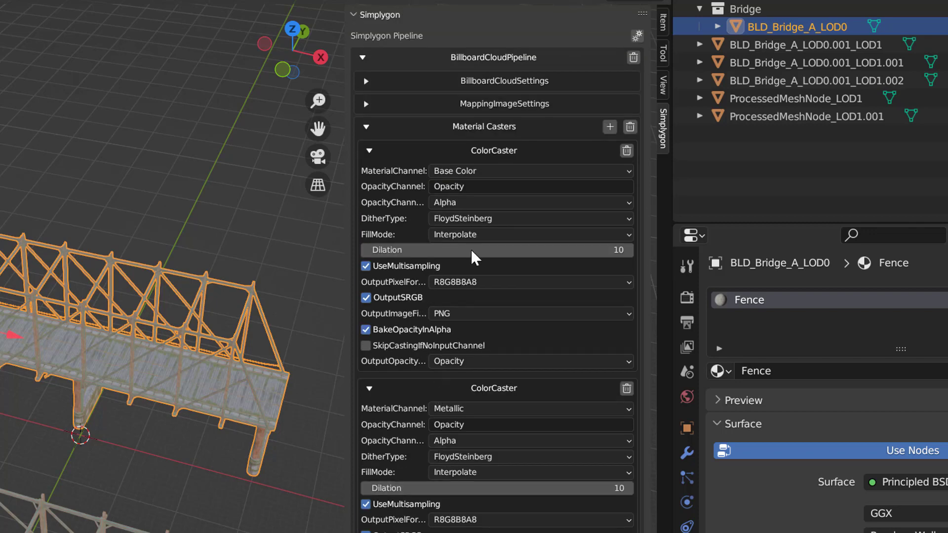
click(441, 144)
Collapse Material Casters and enter 50 for MaxPlaneCount in BillboardCloudSettings
click(446, 129)
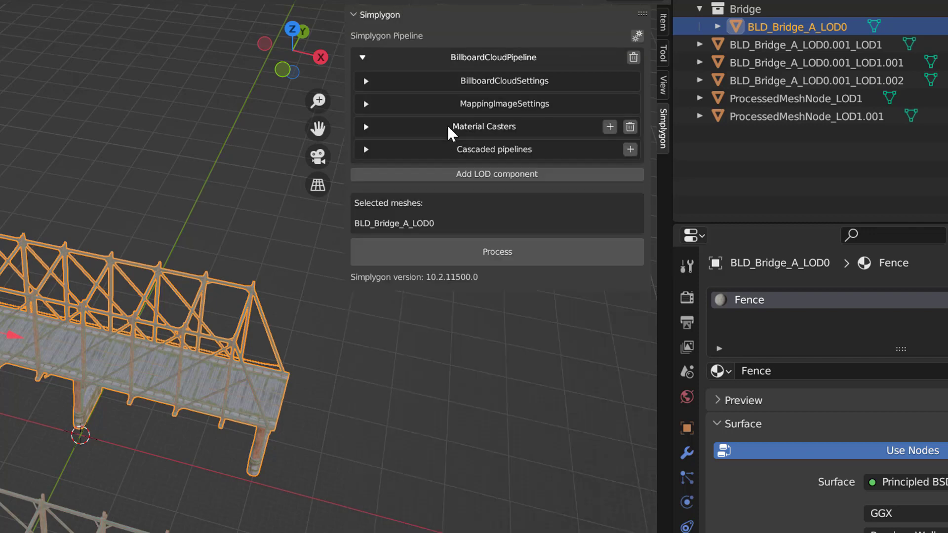
click(463, 85)
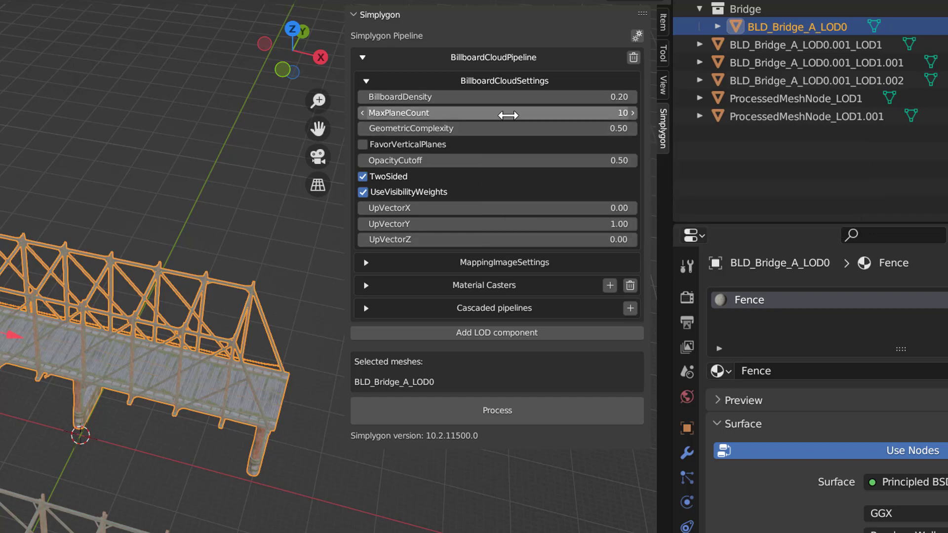
click(507, 113)
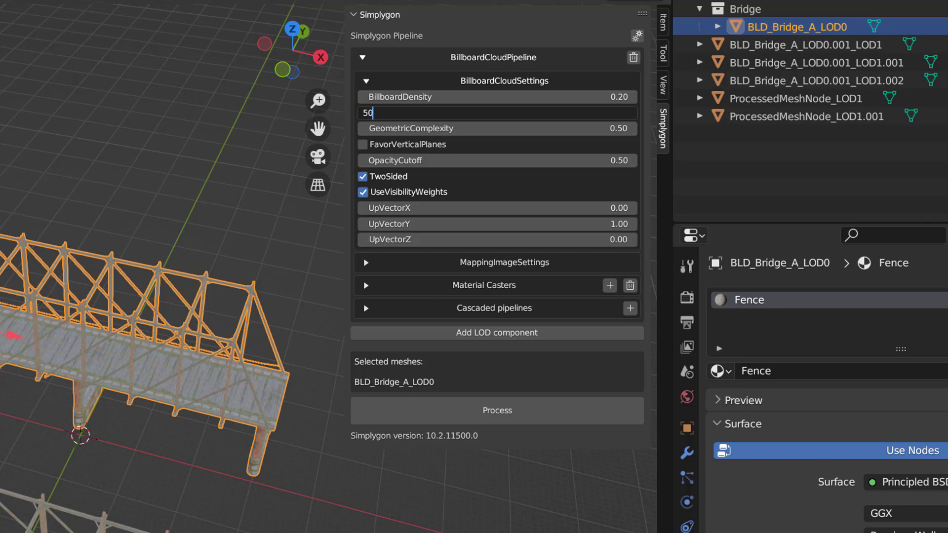
key(Return)
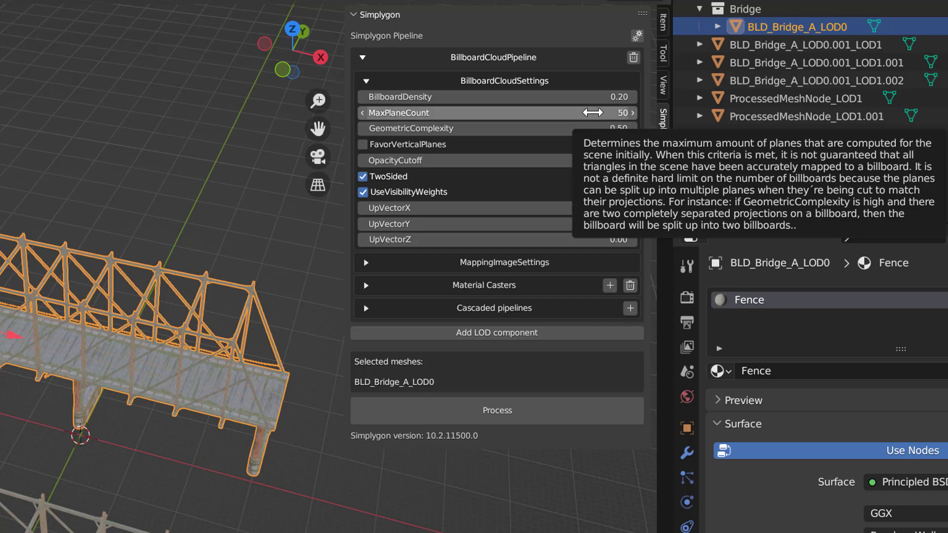
Set the billboard output material TextureHeight and TextureWidth to 2048
click(540, 264)
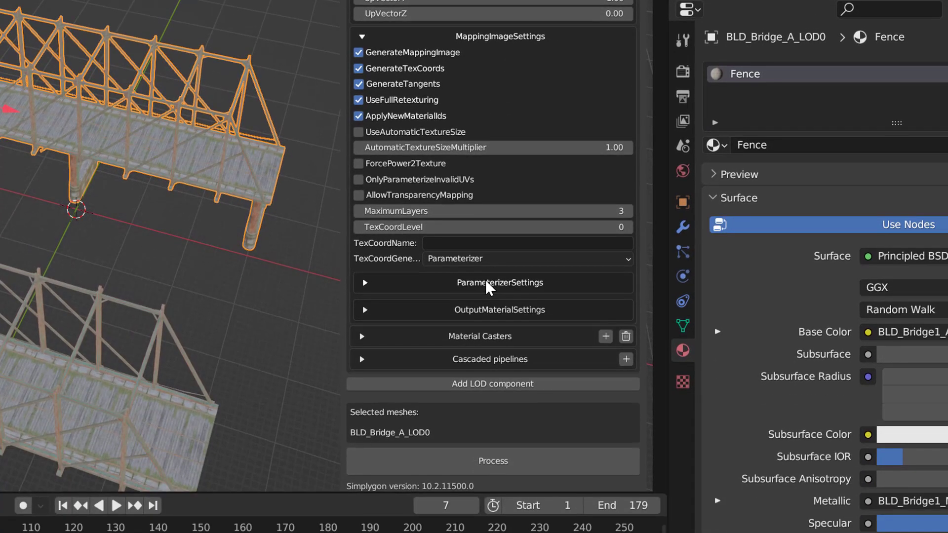
click(490, 506)
click(485, 282)
click(511, 310)
scroll(510, 283, down, 3)
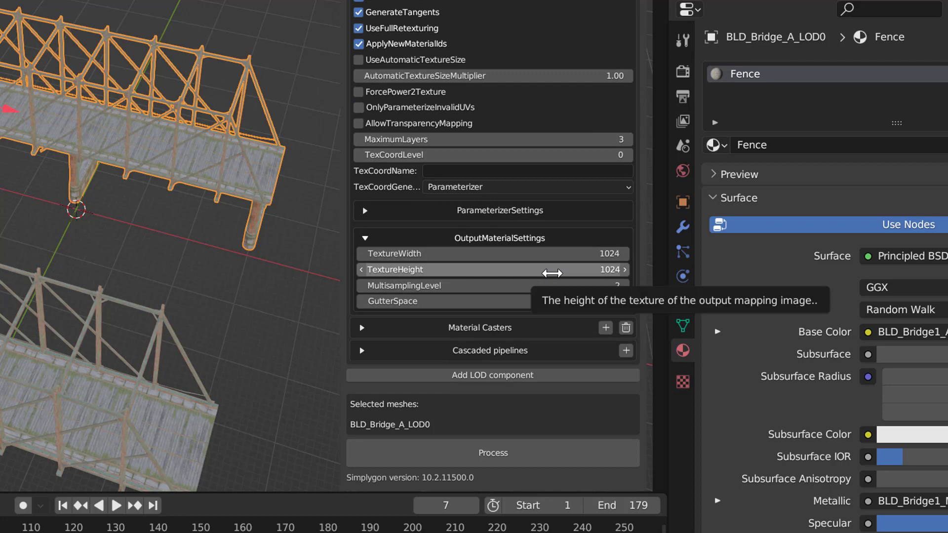
click(552, 270)
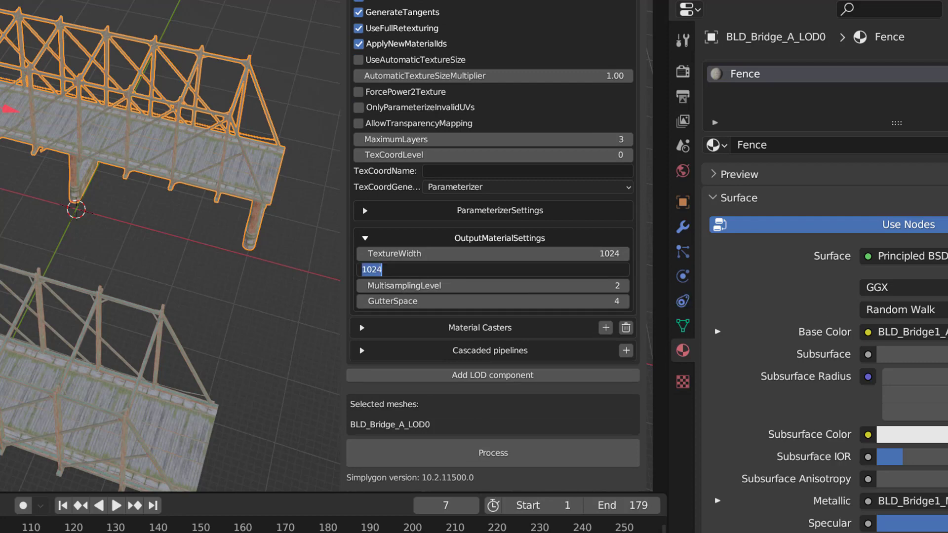
text(2)
key(ctrl+a)
key(ctrl+c)
key(Return)
click(558, 253)
key(ctrl+v)
key(Return)
Collapse the mapping image settings and process BillboardCloudProxy_0_LOD1 from the bridge
scroll(552, 224, up, 4)
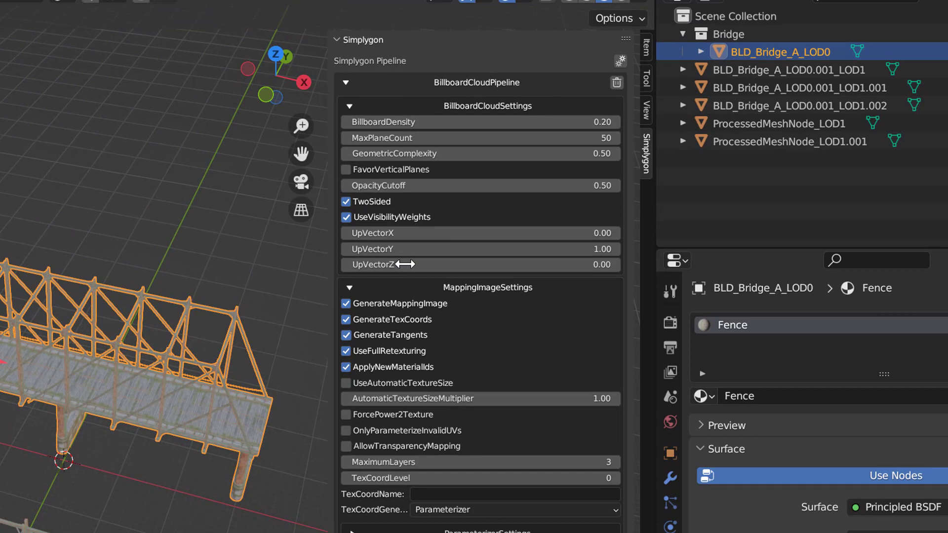
click(438, 287)
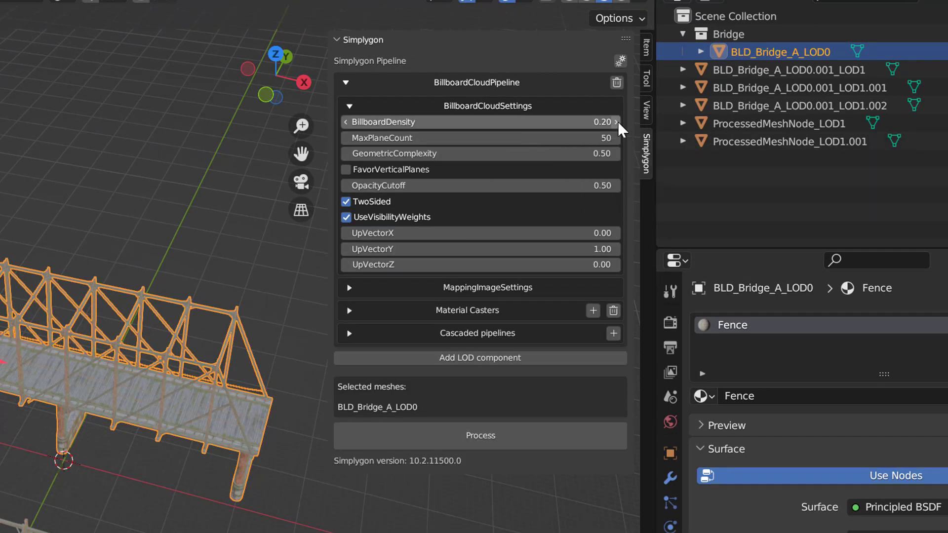
mouse_move(619, 128)
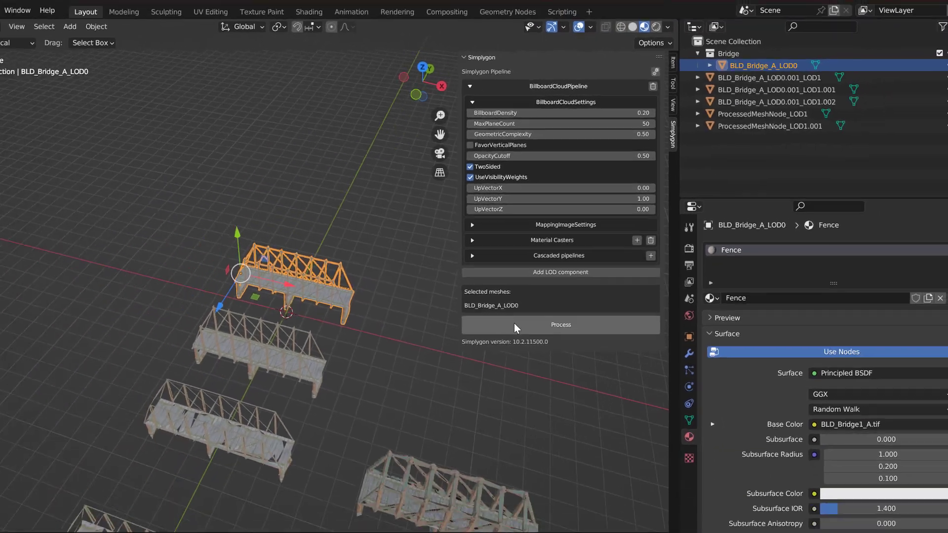
click(346, 436)
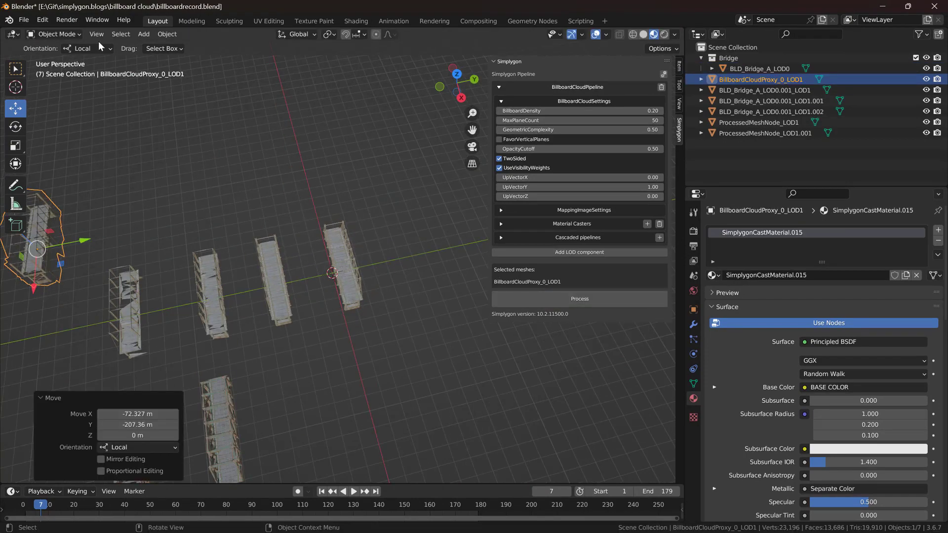
key(KP_Decimal)
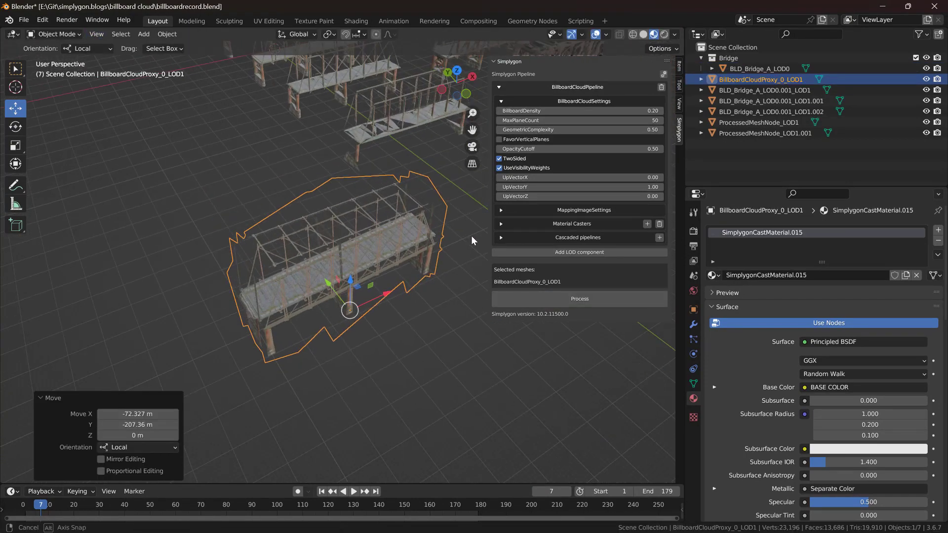
middle_drag(471, 236, 445, 244)
key(Tab)
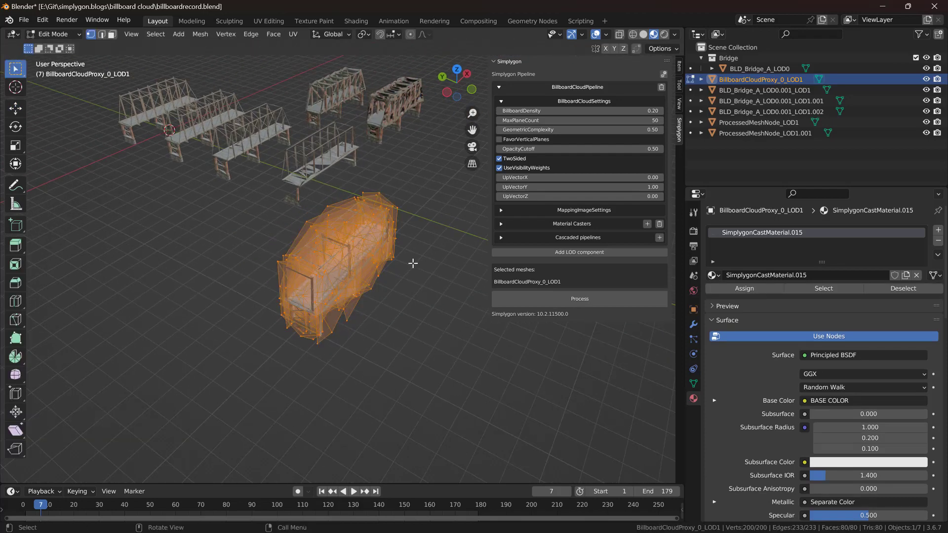
middle_drag(360, 308, 364, 148)
key(Tab)
click(364, 148)
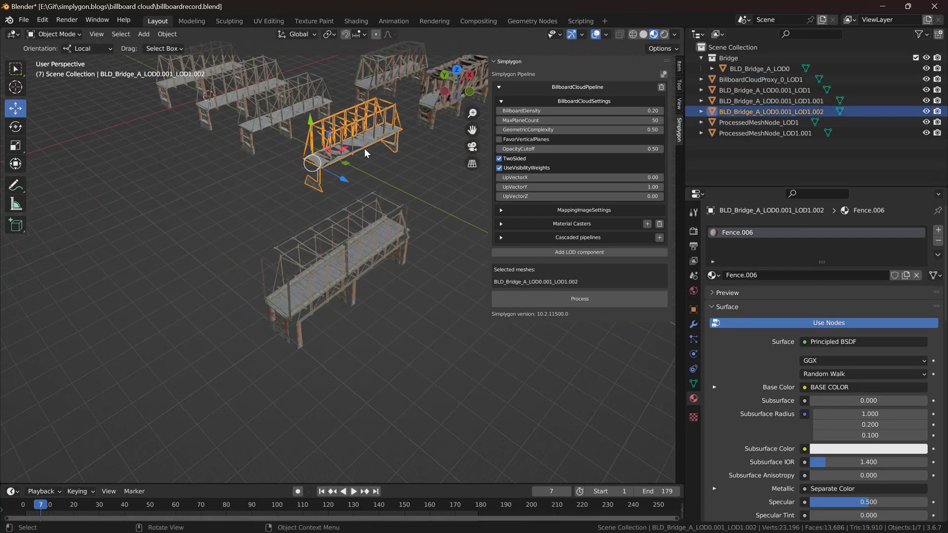
key(Tab)
middle_drag(363, 182, 377, 182)
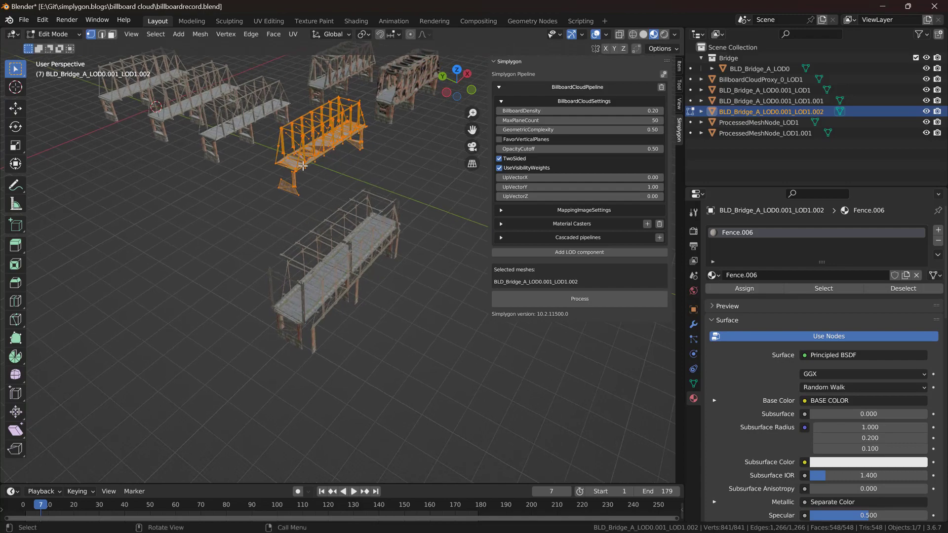
key(Tab)
click(332, 256)
middle_drag(332, 255, 460, 250)
click(460, 250)
middle_drag(346, 258, 386, 142)
click(333, 254)
On BLD_Bridge_A_LOD0, set BillboardDensity to 0.50 and process a denser billboard proxy
click(376, 124)
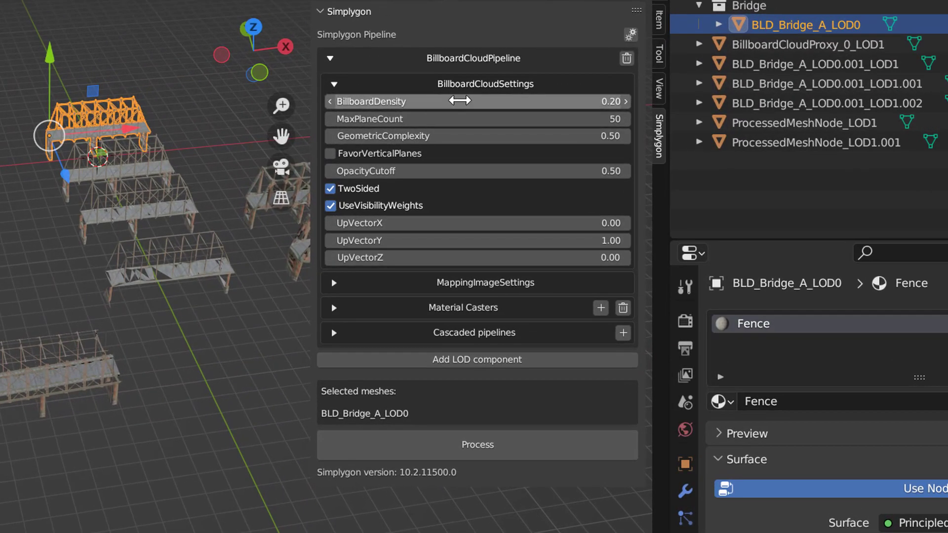
click(459, 101)
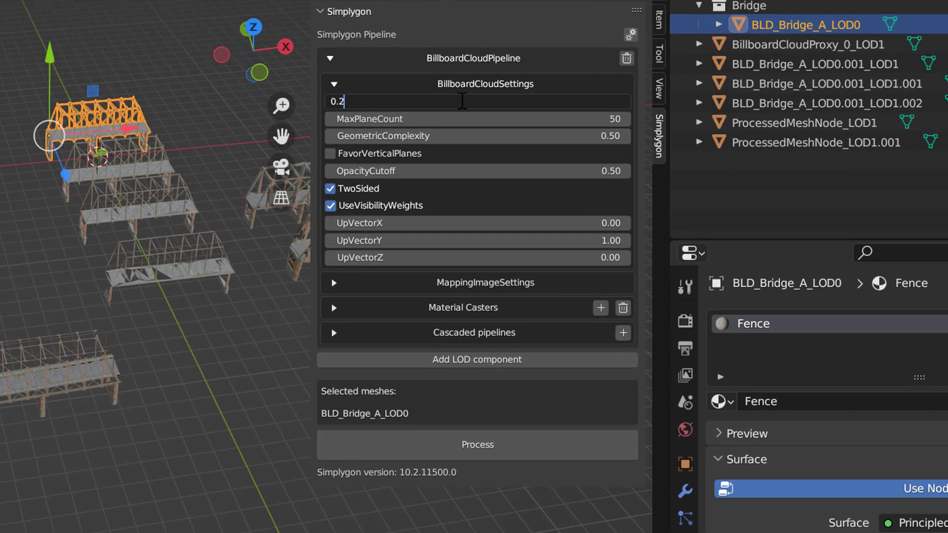
text(5)
key(Return)
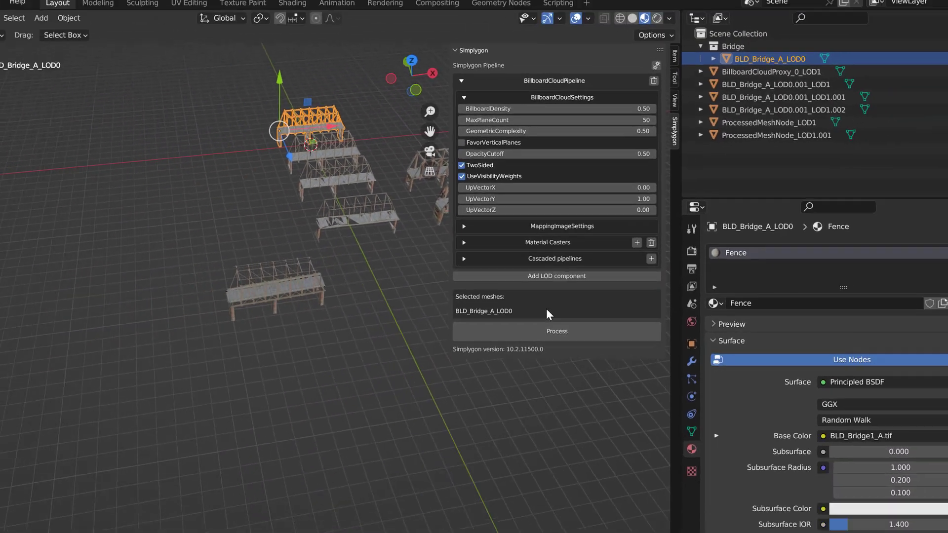
click(474, 439)
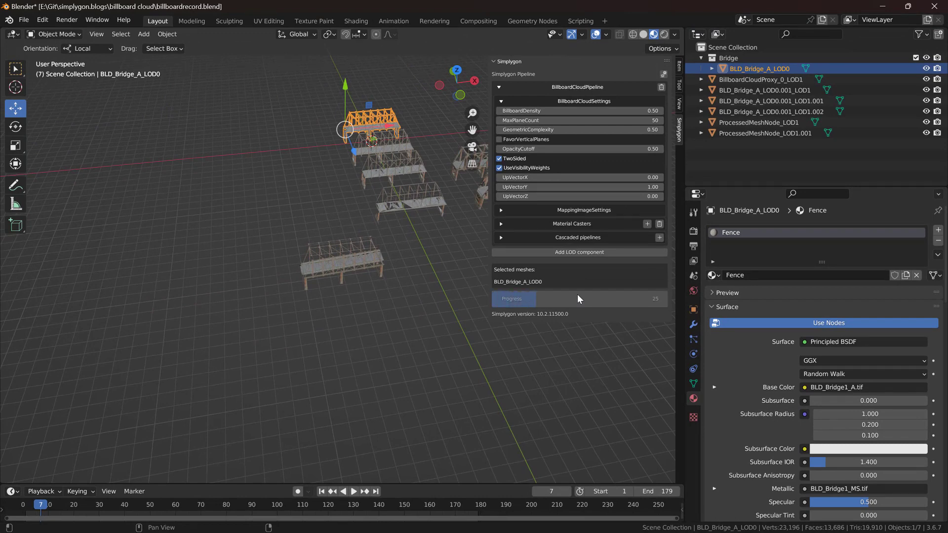
Move BillboardCloudProxy_0_LOD1.001 beside the other bridges and check its mesh in Edit Mode
drag(419, 147, 156, 43)
middle_drag(156, 43, 417, 263)
key(Tab)
middle_drag(355, 289, 448, 294)
key(Tab)
key(alt+a)
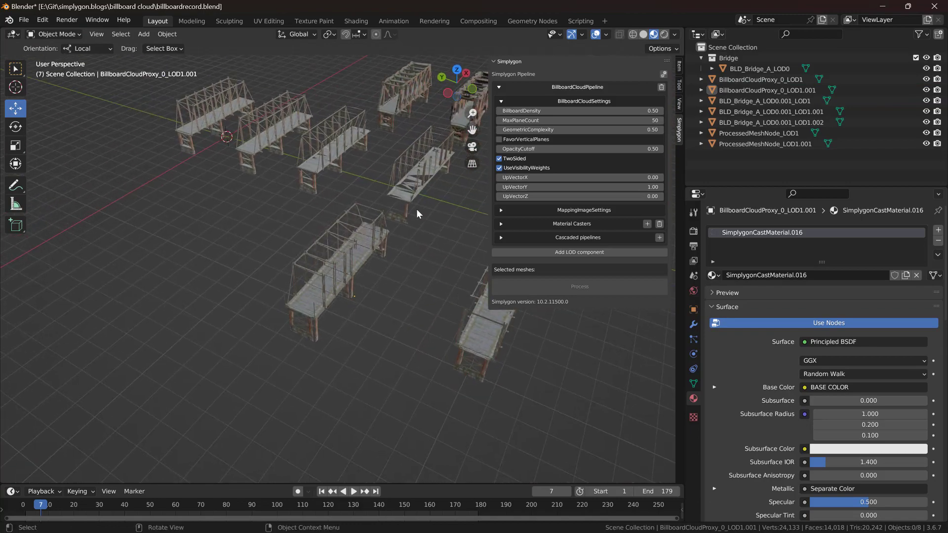
middle_drag(416, 209, 385, 166)
click(380, 164)
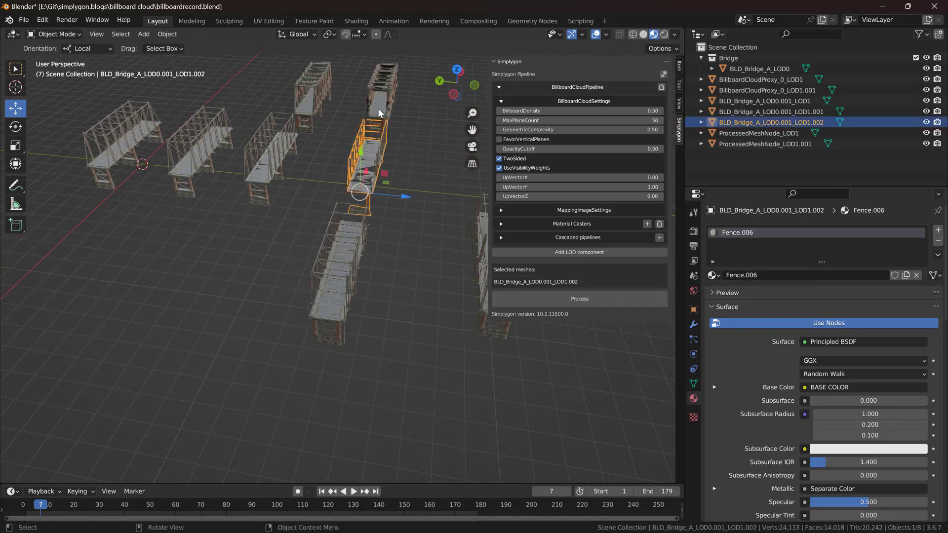
click(379, 113)
middle_drag(380, 113, 399, 282)
click(414, 198)
Set BLD_Bridge_A_LOD0's BillboardDensity to 0.80 and process proxy BillboardCloudProxy_0_LOD1.002
scroll(399, 279, down, 3)
click(382, 170)
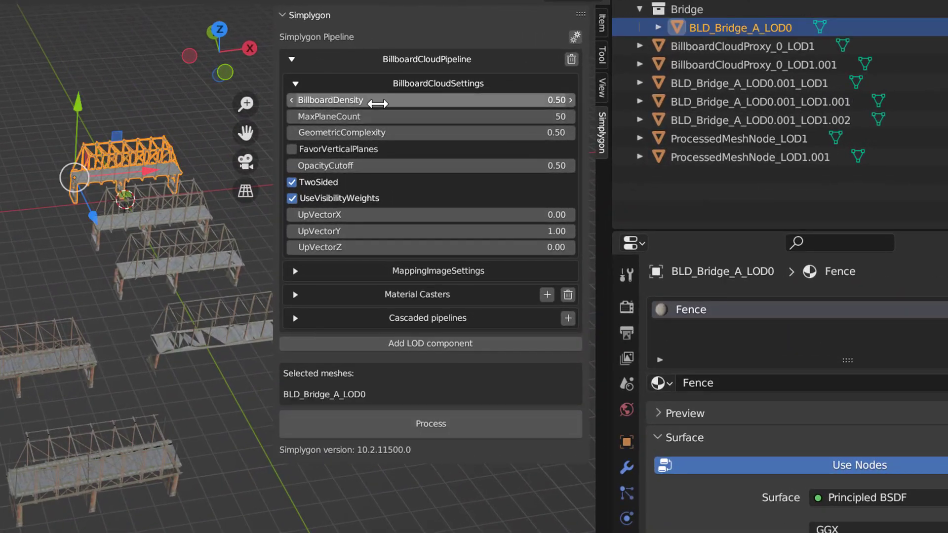
click(377, 104)
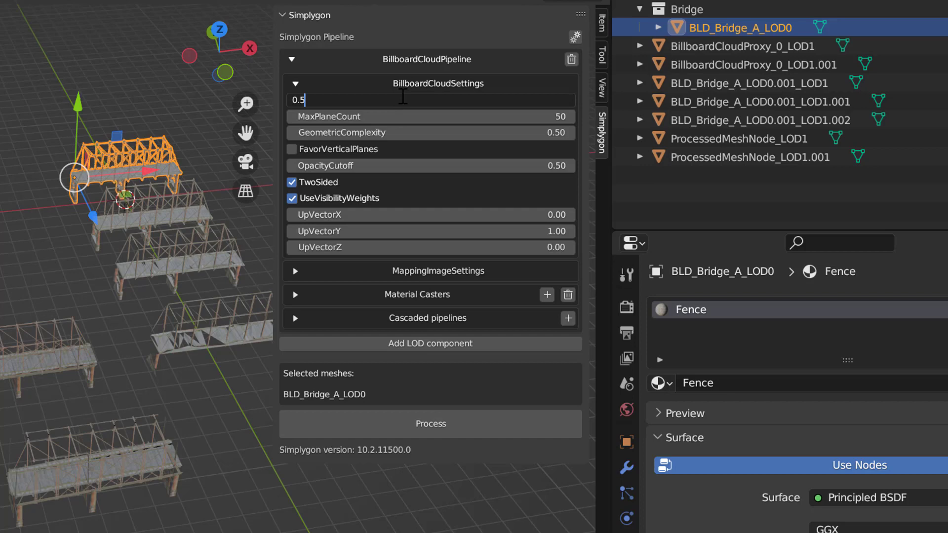
text(0.8)
key(Return)
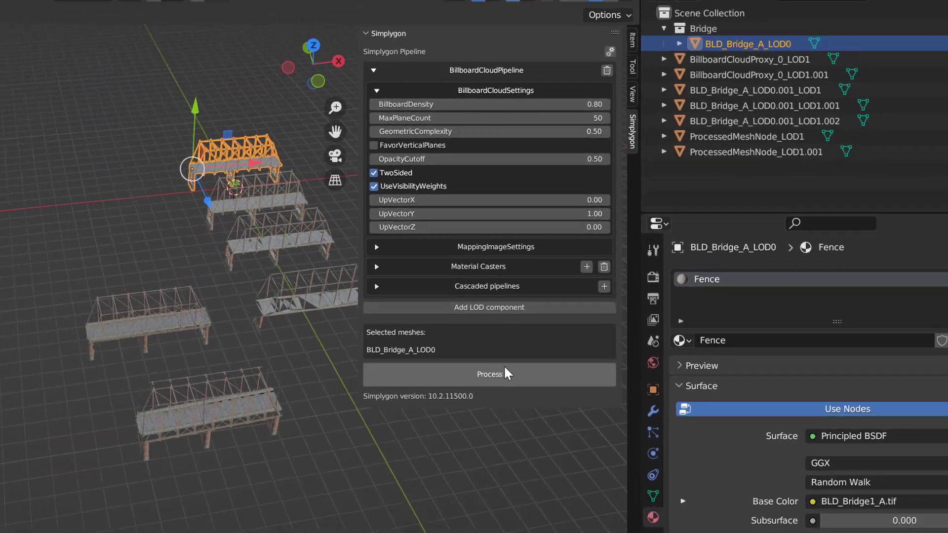
click(457, 421)
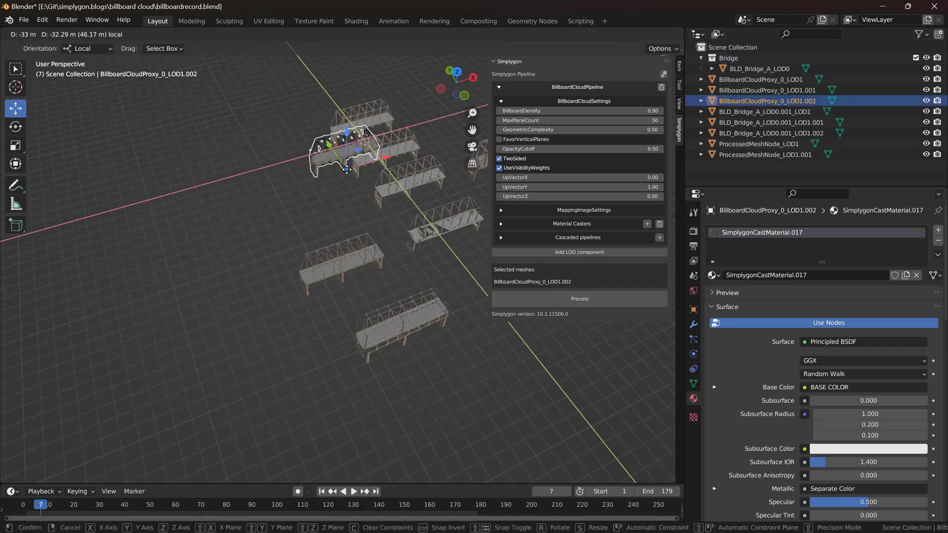
middle_drag(174, 174, 331, 351)
Inspect the newest billboard proxy's mesh in Edit Mode from several angles
click(332, 355)
click(368, 307)
key(Tab)
middle_drag(368, 307, 340, 164)
scroll(348, 286, up, 4)
scroll(348, 286, down, 3)
scroll(282, 278, down, 3)
key(Tab)
Check the meshes of BLD_Bridge_A_LOD0.001_LOD1.001 and ProcessedMeshNode_LOD1 in Edit Mode
click(339, 164)
key(Tab)
scroll(352, 197, down, 6)
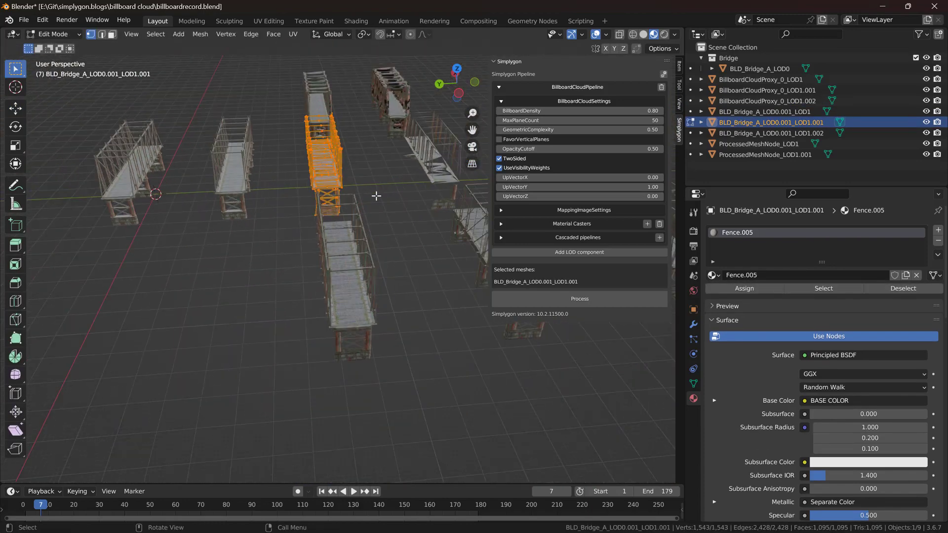
key(Tab)
click(402, 129)
key(Tab)
key(Tab)
middle_drag(401, 184, 253, 296)
Slide BillboardCloudProxy_0_LOD1 along X beside the other bridges
click(284, 341)
click(366, 296)
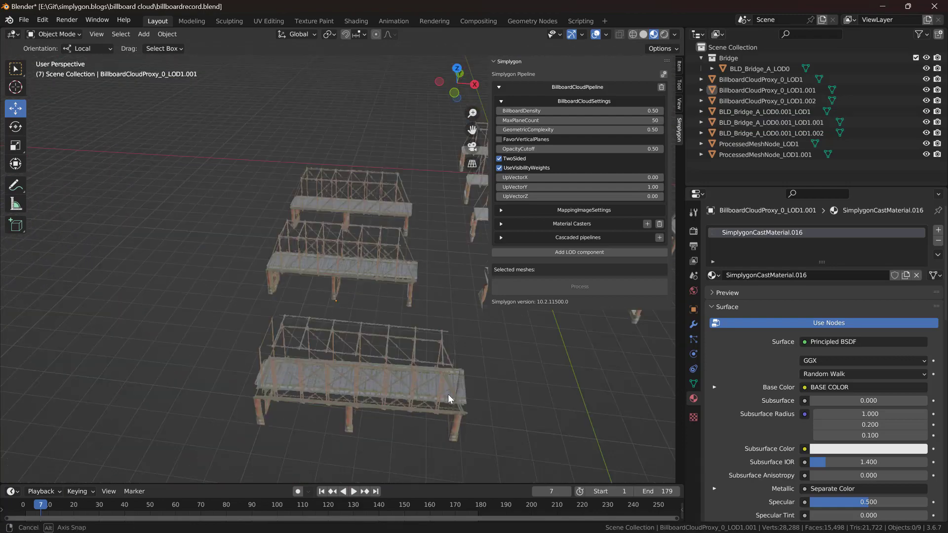
middle_drag(448, 394, 207, 305)
click(218, 286)
drag(169, 340, 312, 317)
click(457, 297)
middle_drag(436, 301, 393, 292)
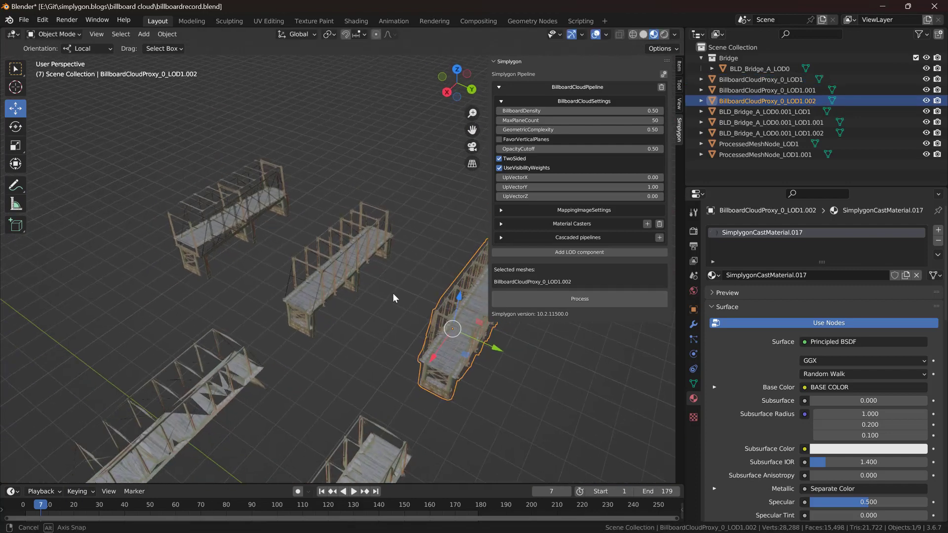
click(345, 292)
key(Tab)
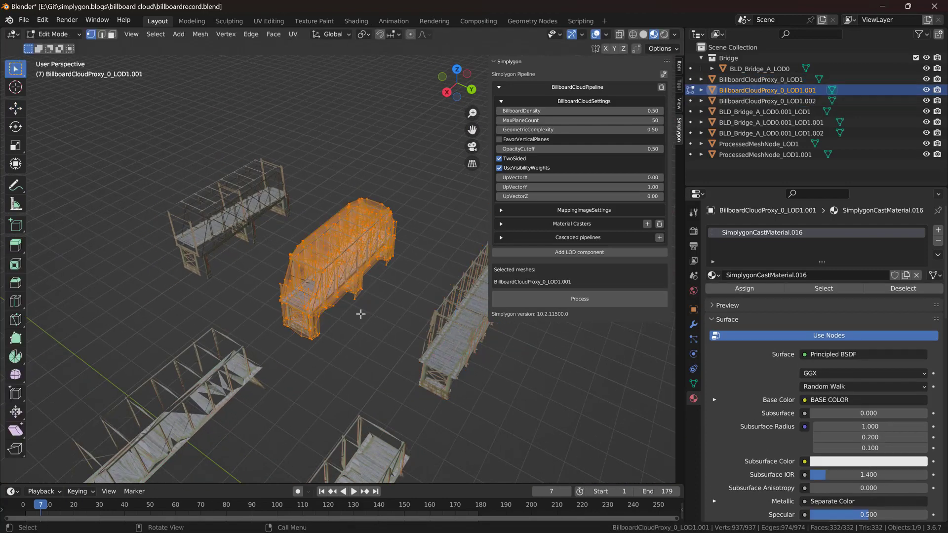
middle_drag(359, 307, 233, 245)
key(Tab)
key(alt+a)
click(203, 246)
click(473, 364)
middle_drag(473, 364, 271, 354)
click(326, 345)
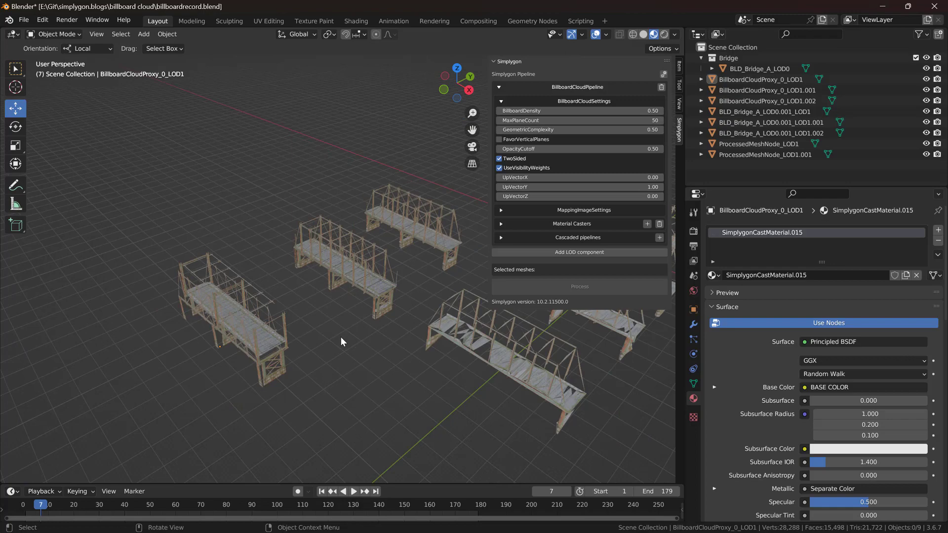
middle_drag(335, 322, 354, 345)
click(369, 292)
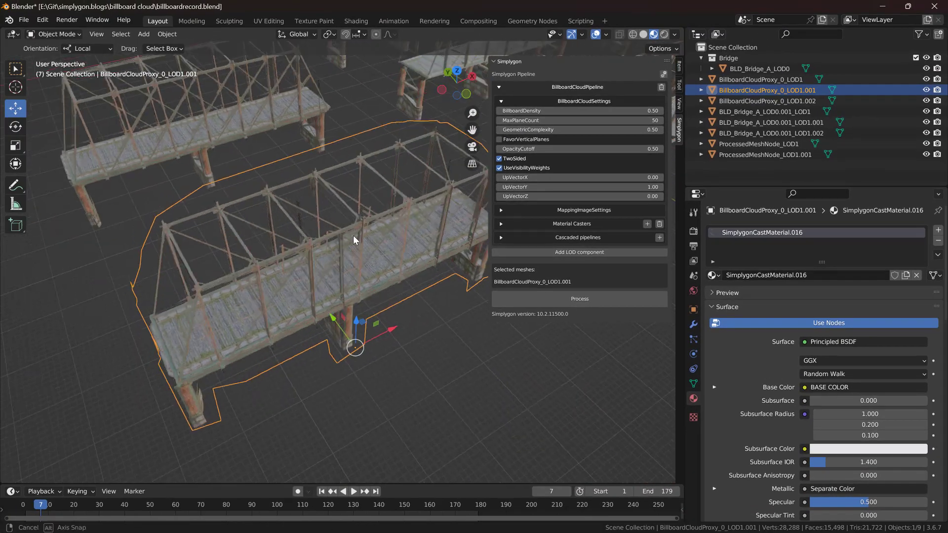
middle_drag(354, 235, 375, 230)
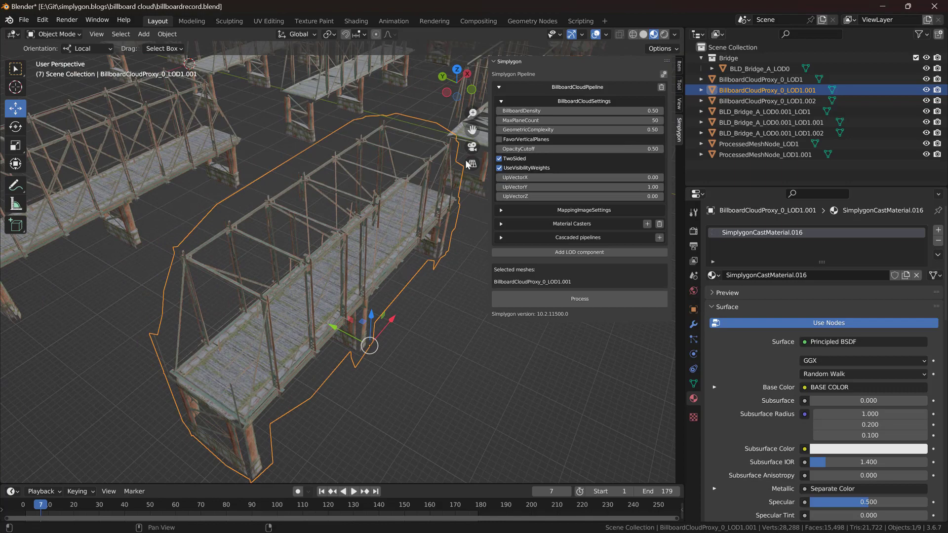
key(z)
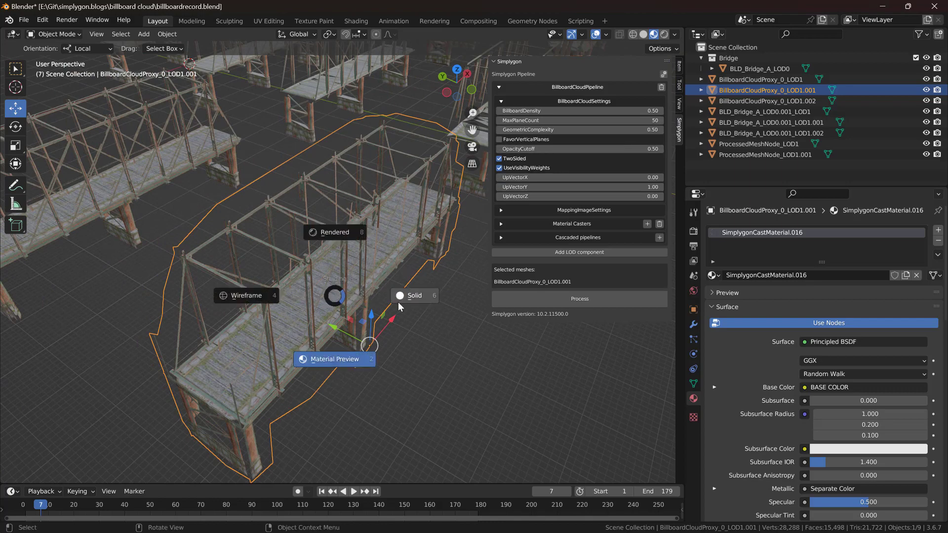
click(398, 301)
mouse_move(398, 302)
middle_down()
mouse_move(431, 354)
mouse_move(356, 335)
mouse_move(297, 340)
mouse_move(209, 326)
middle_up()
key(alt+a)
scroll(366, 310, up, 5)
key(z)
click(376, 339)
click(370, 290)
key(Tab)
mouse_move(370, 290)
middle_down()
mouse_move(436, 275)
mouse_move(392, 251)
mouse_move(395, 221)
middle_up()
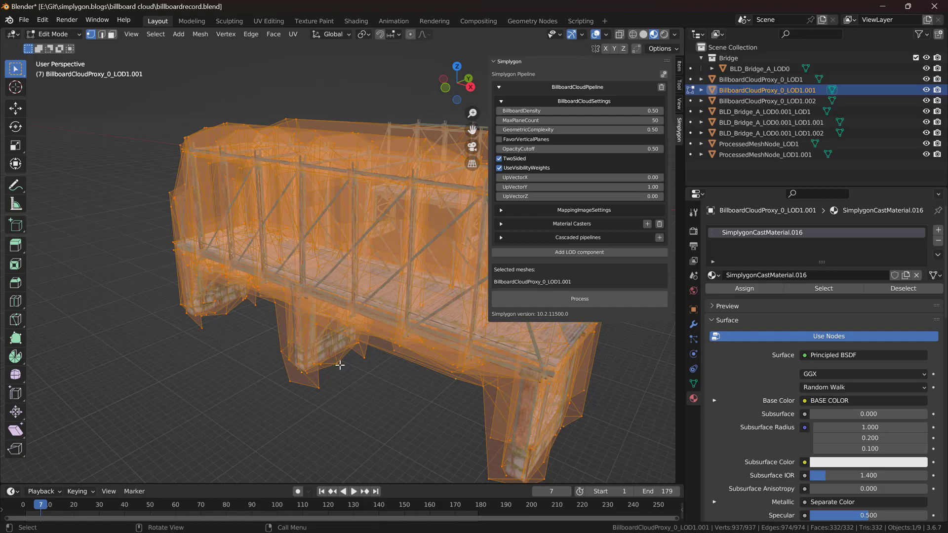
key(alt+a)
middle_drag(343, 365, 369, 368)
scroll(370, 368, down, 5)
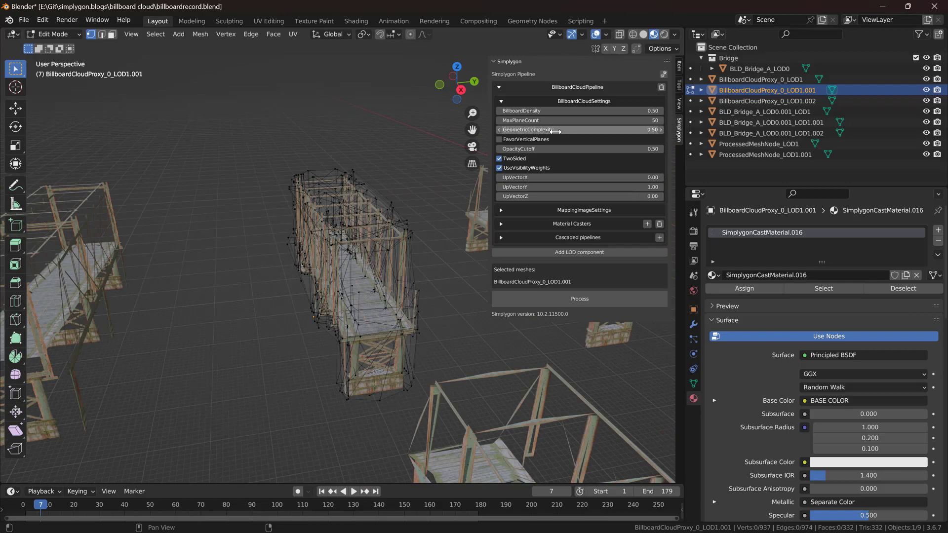
key(Tab)
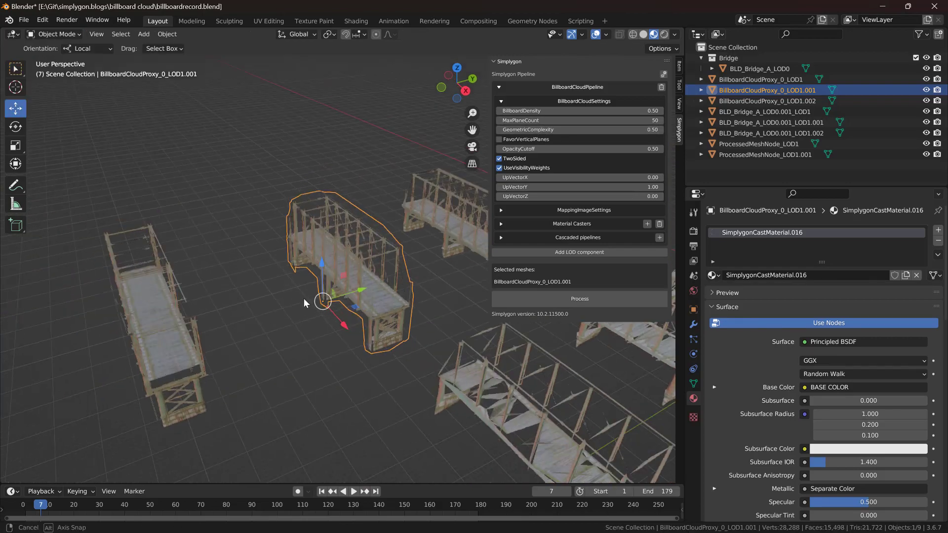
scroll(311, 301, down, 3)
middle_drag(310, 300, 268, 105)
click(268, 105)
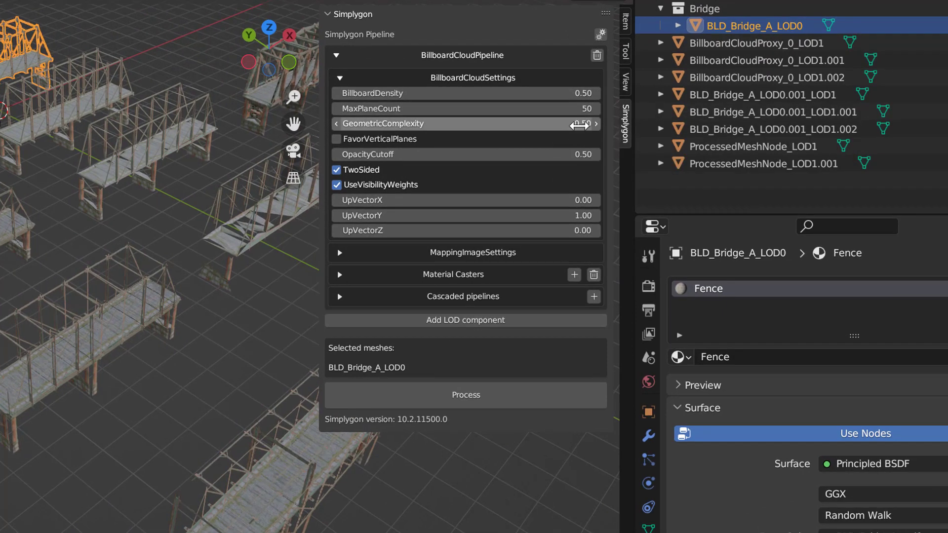
Lower GeometricComplexity to 0.20 and process BillboardCloudProxy_0_LOD1.003
click(579, 126)
click(584, 126)
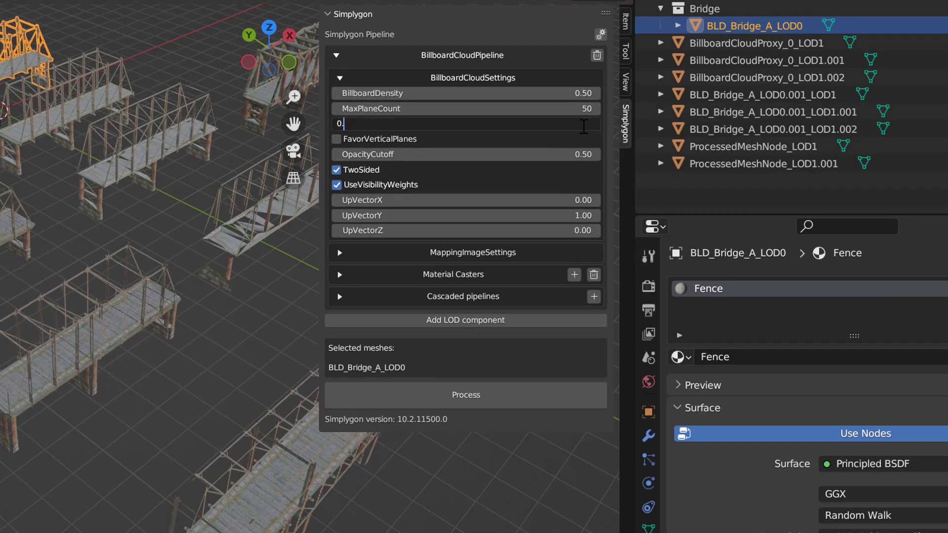
key(Return)
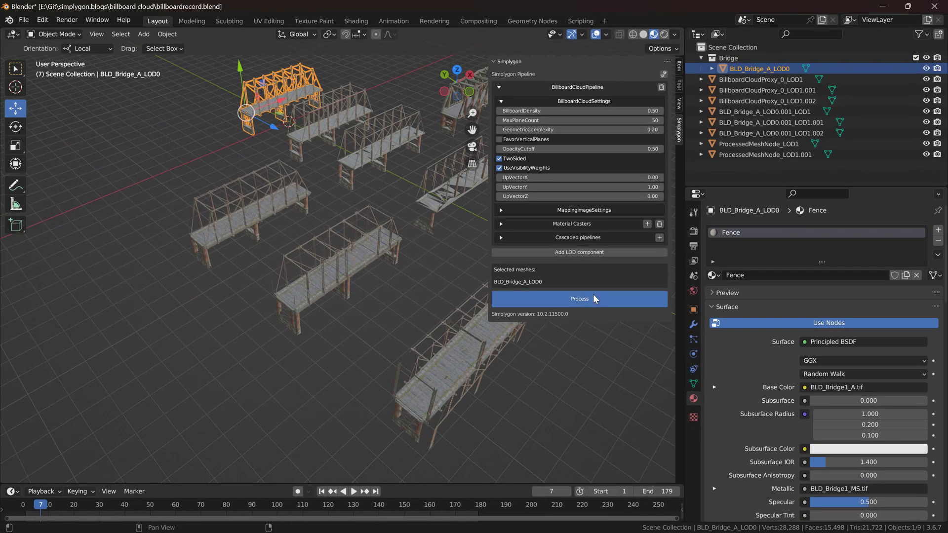
click(488, 391)
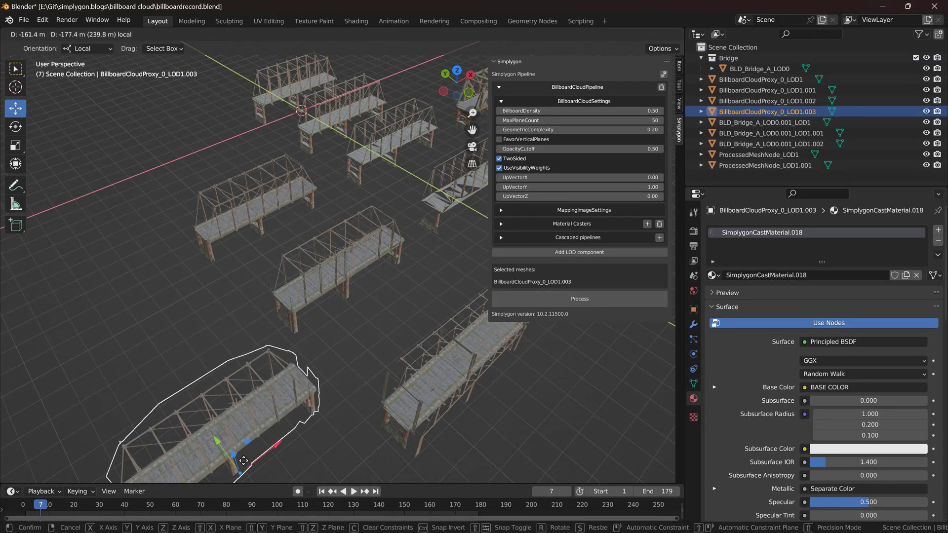
Compare the new proxy's mesh with BillboardCloudProxy_0_LOD1.001 in Edit Mode
middle_drag(260, 318, 249, 277)
key(Tab)
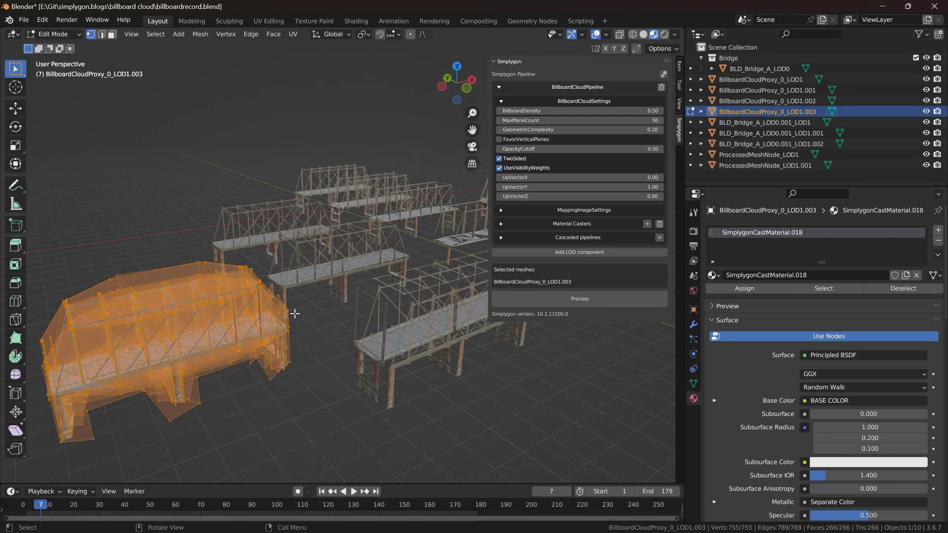
middle_drag(204, 294, 250, 288)
middle_drag(390, 318, 253, 366)
middle_drag(303, 324, 314, 313)
key(Tab)
click(351, 271)
key(Tab)
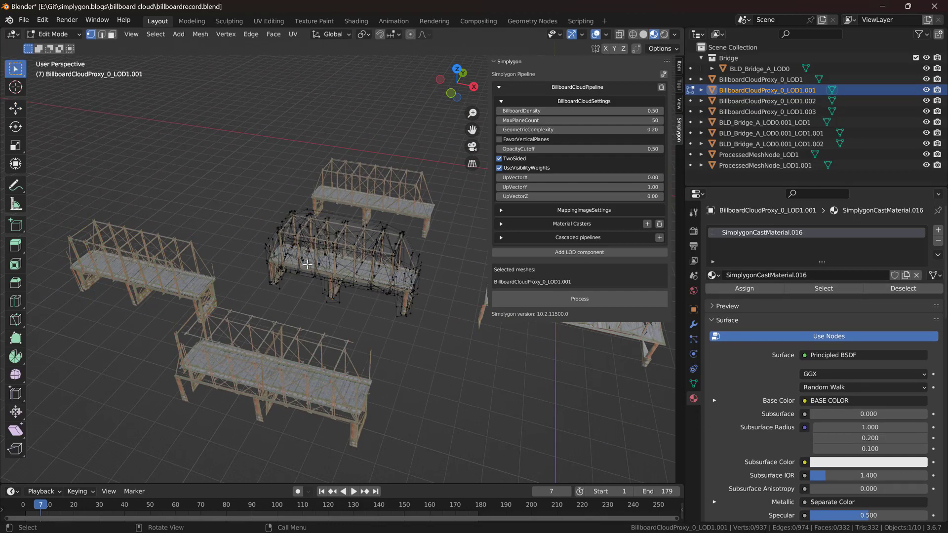
On BLD_Bridge_A_LOD0, set GeometricComplexity to 0.80 and process proxy BillboardCloudProxy_0_LOD1.004
key(Tab)
scroll(305, 264, down, 3)
middle_drag(305, 264, 352, 112)
click(351, 113)
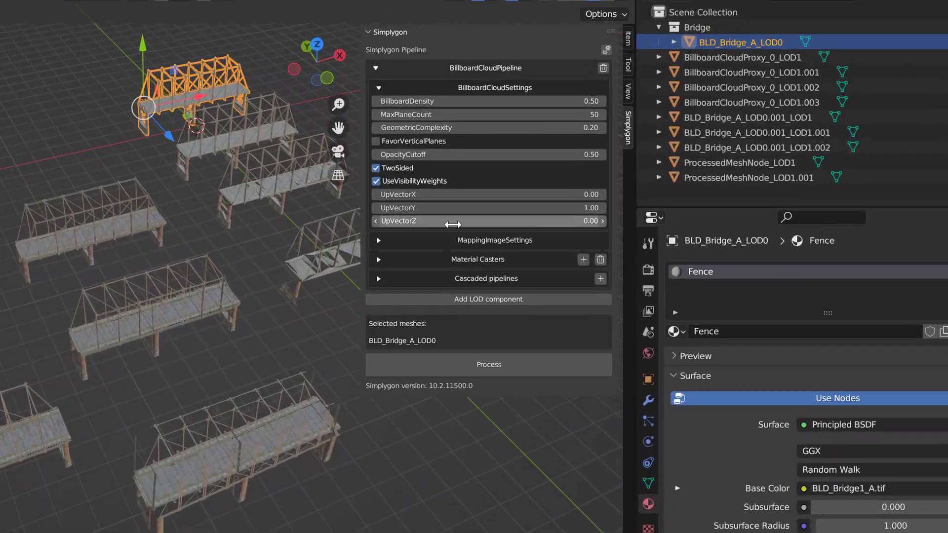
click(532, 129)
text(0.2)
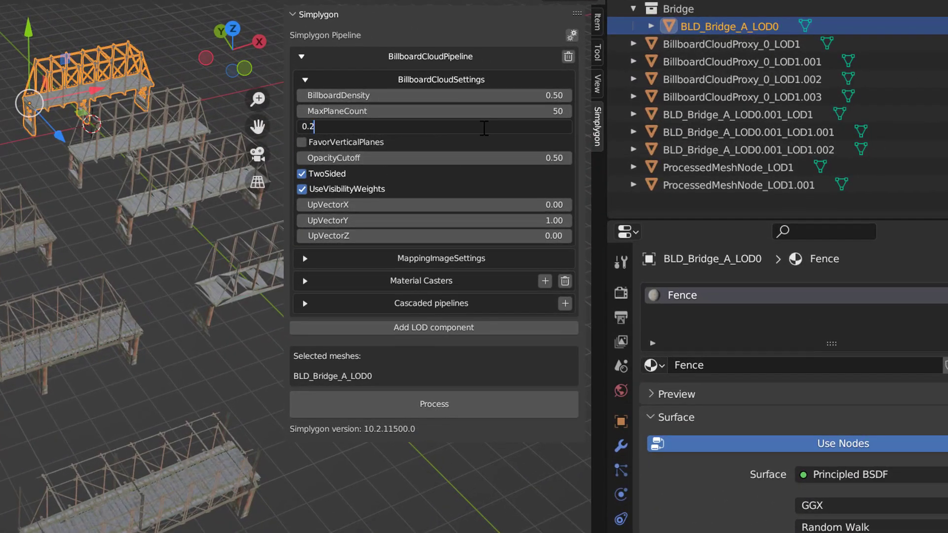
key(Return)
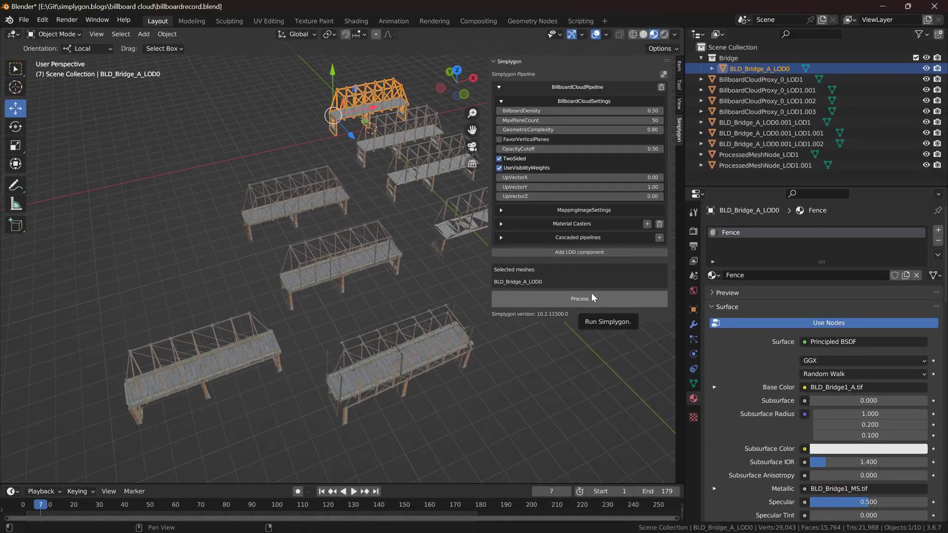
click(453, 403)
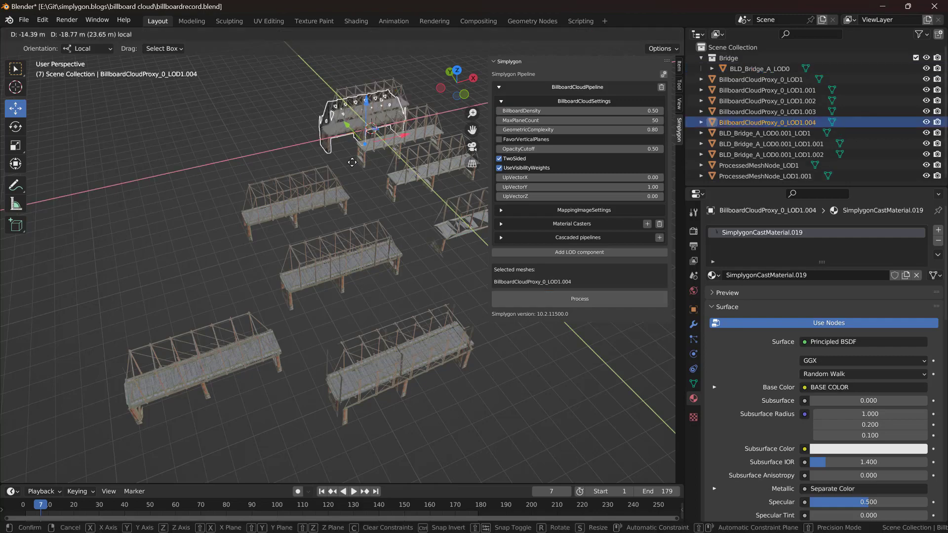
Frame the new proxy, inspect its mesh in Edit Mode, and switch to solid shading
click(96, 34)
click(139, 95)
key(Tab)
middle_drag(346, 208, 404, 212)
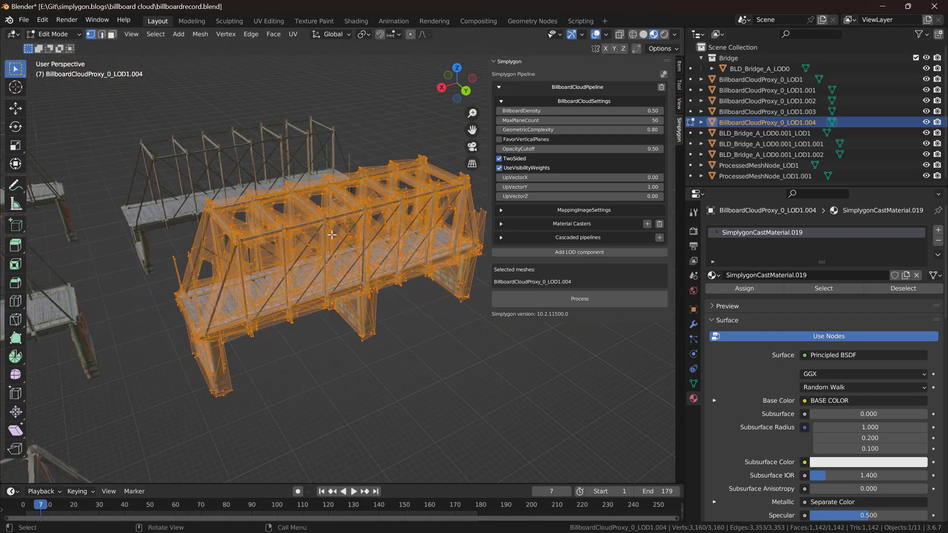
mouse_move(332, 236)
middle_down()
mouse_move(413, 225)
mouse_move(374, 263)
mouse_move(396, 253)
mouse_move(407, 276)
mouse_move(386, 268)
mouse_move(405, 270)
mouse_move(348, 217)
mouse_move(357, 239)
mouse_move(350, 229)
mouse_move(378, 224)
mouse_move(116, 244)
mouse_move(285, 277)
mouse_move(473, 295)
mouse_move(420, 300)
mouse_move(481, 262)
mouse_move(291, 300)
mouse_move(169, 289)
mouse_move(327, 268)
mouse_move(282, 254)
mouse_move(268, 235)
mouse_move(330, 272)
middle_up()
key(Tab)
key(z)
click(439, 260)
key(z)
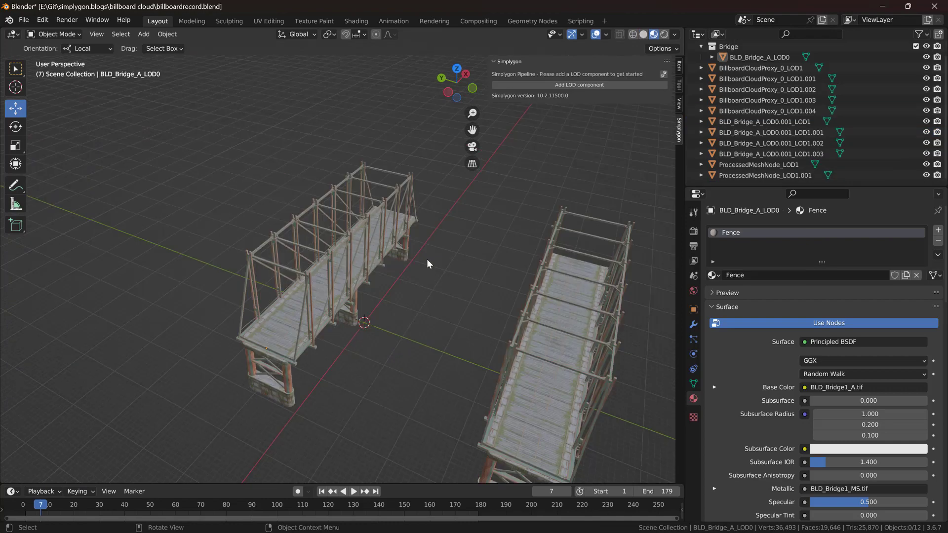
middle_drag(369, 281, 333, 274)
click(333, 273)
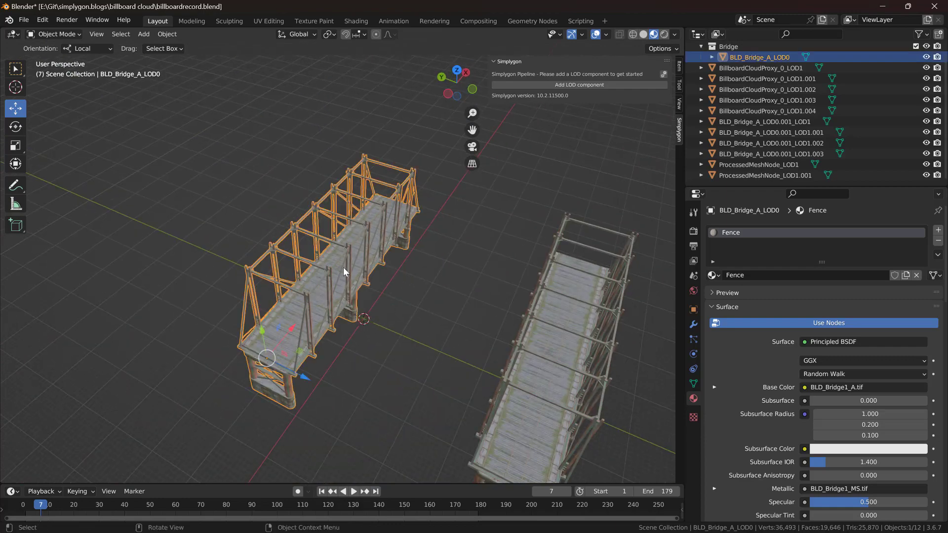
scroll(458, 309, down, 4)
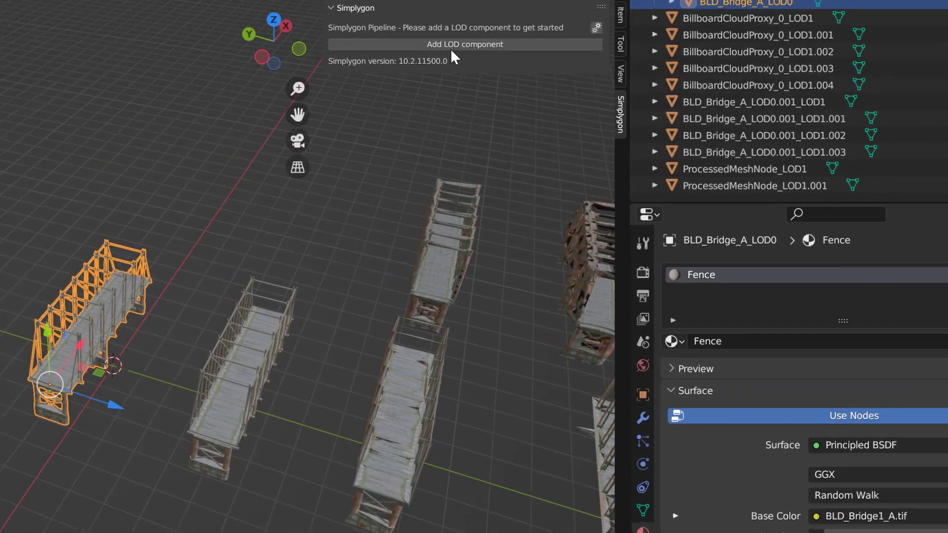
click(451, 46)
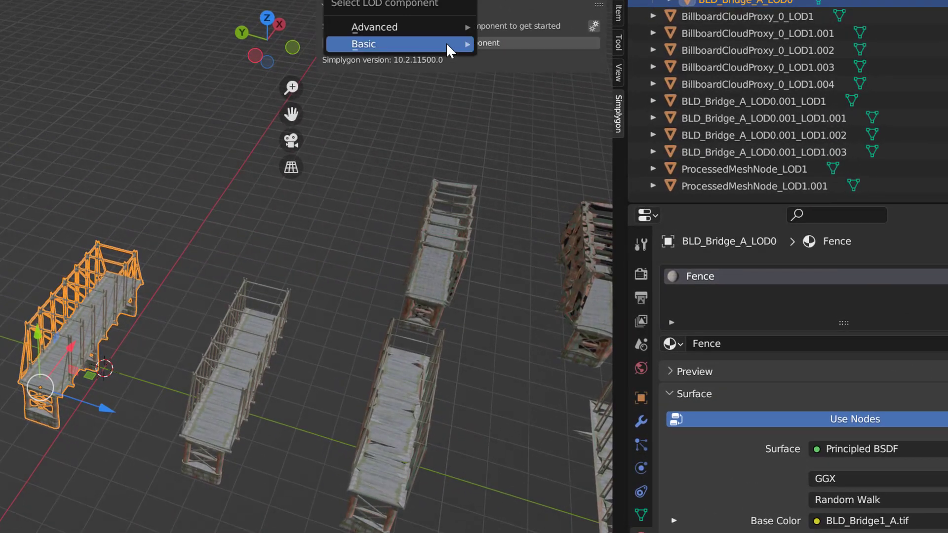
mouse_move(443, 47)
click(501, 40)
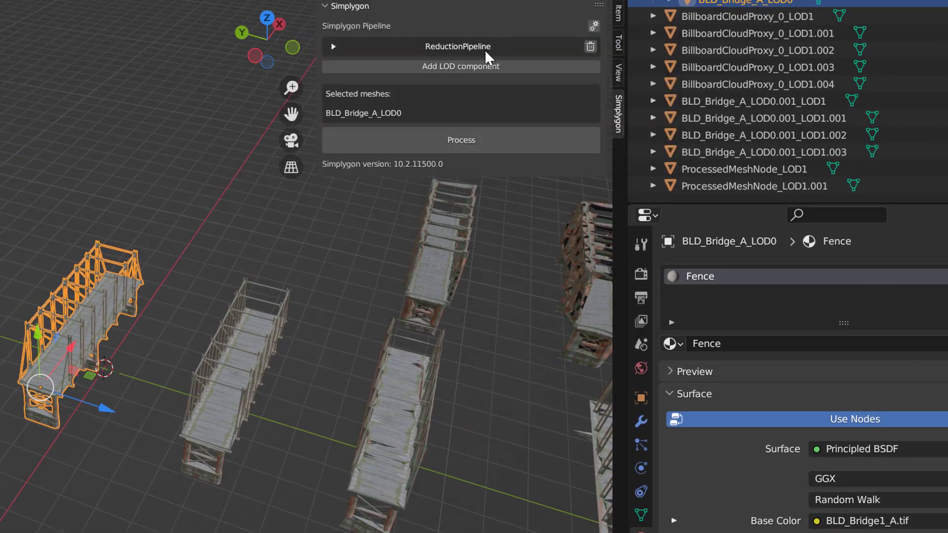
click(486, 48)
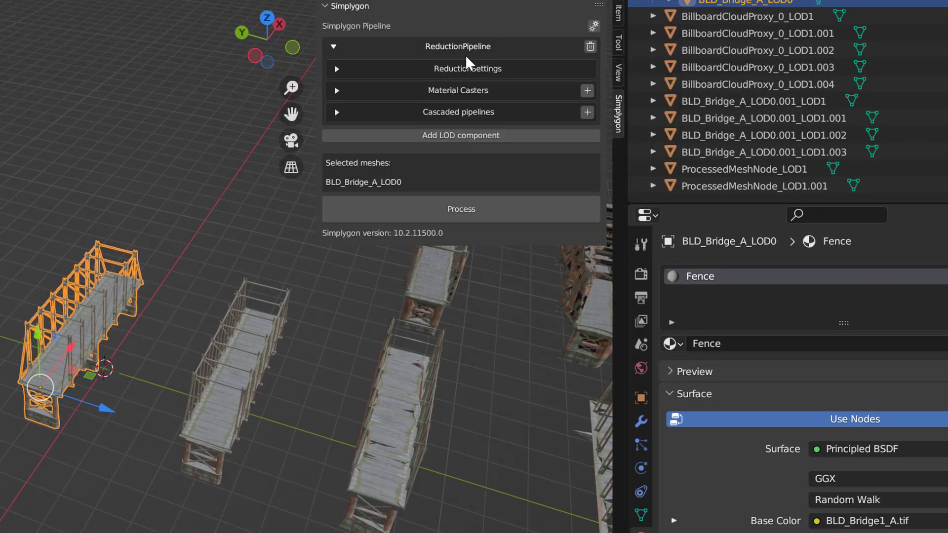
click(464, 67)
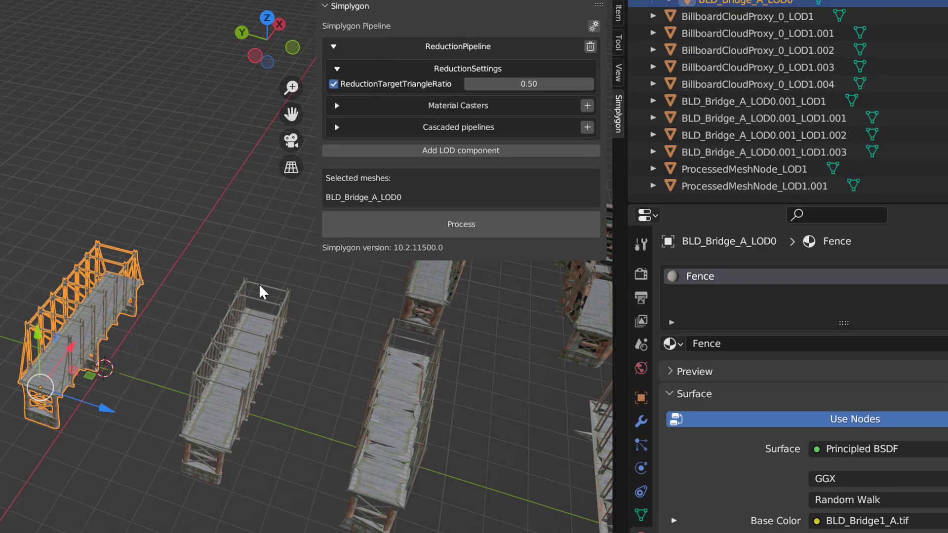
scroll(179, 316, up, 4)
click(178, 445)
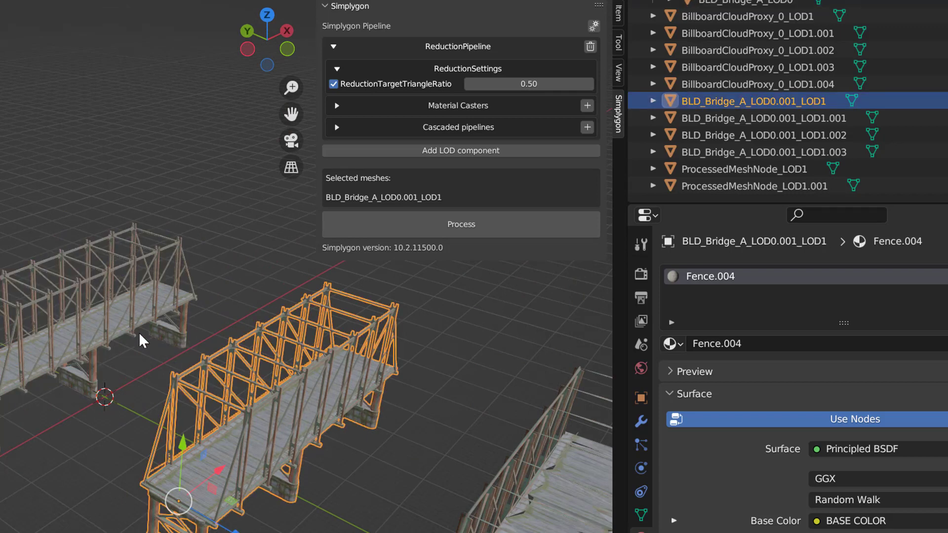
click(174, 296)
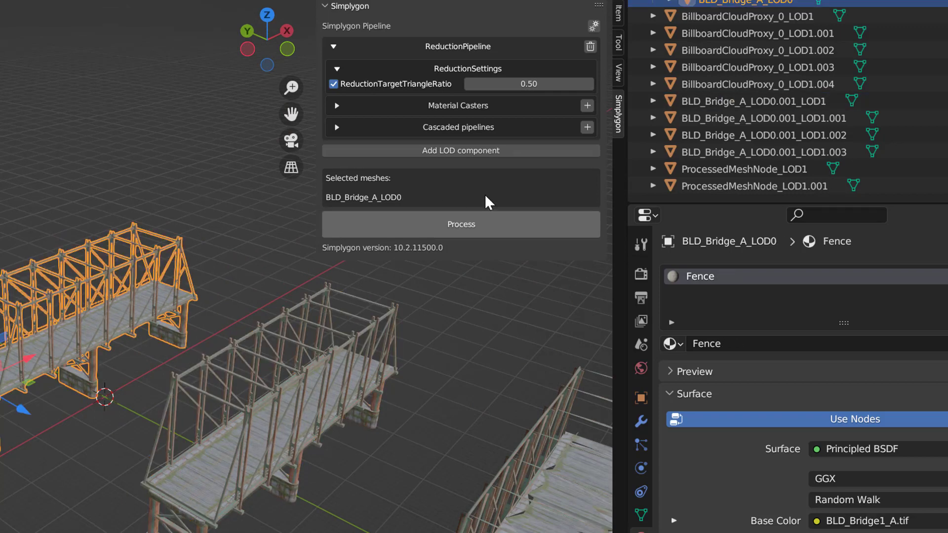
Cascade a Basic Reduction pipeline at ratio 0.50 under the ReductionPipeline and expand its settings
click(587, 127)
mouse_move(599, 133)
click(661, 130)
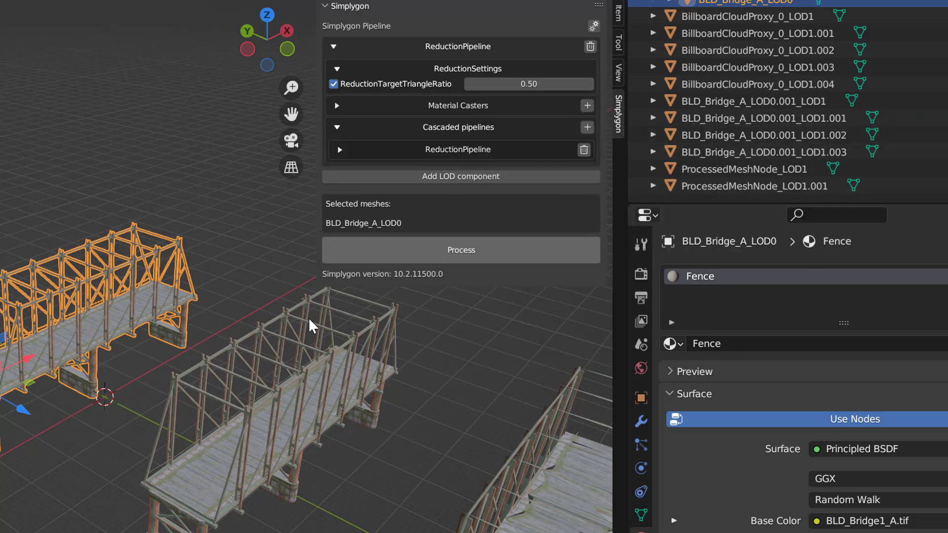
click(250, 434)
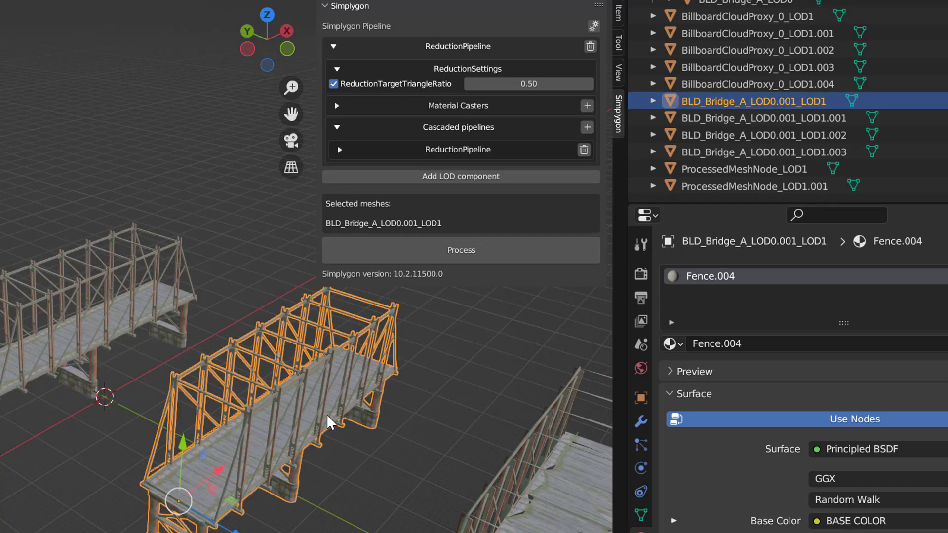
click(117, 331)
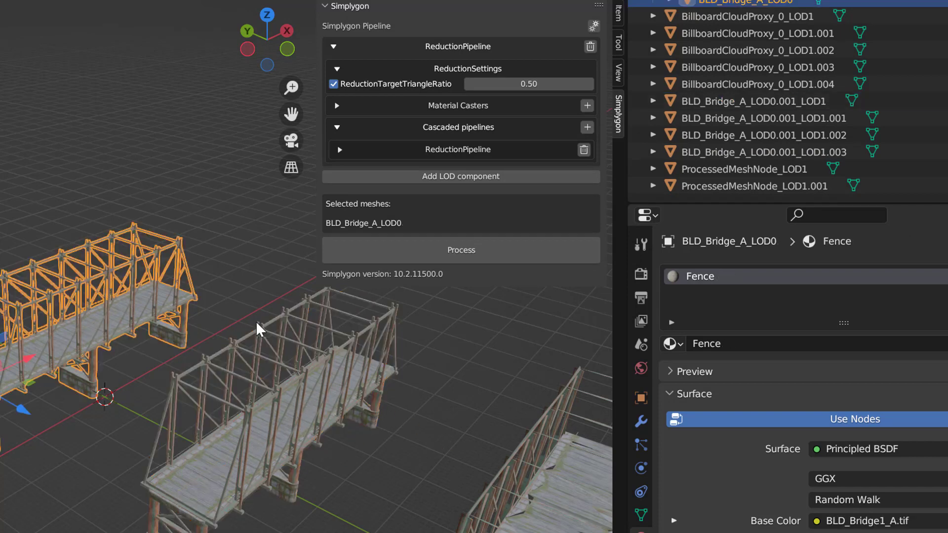
click(459, 156)
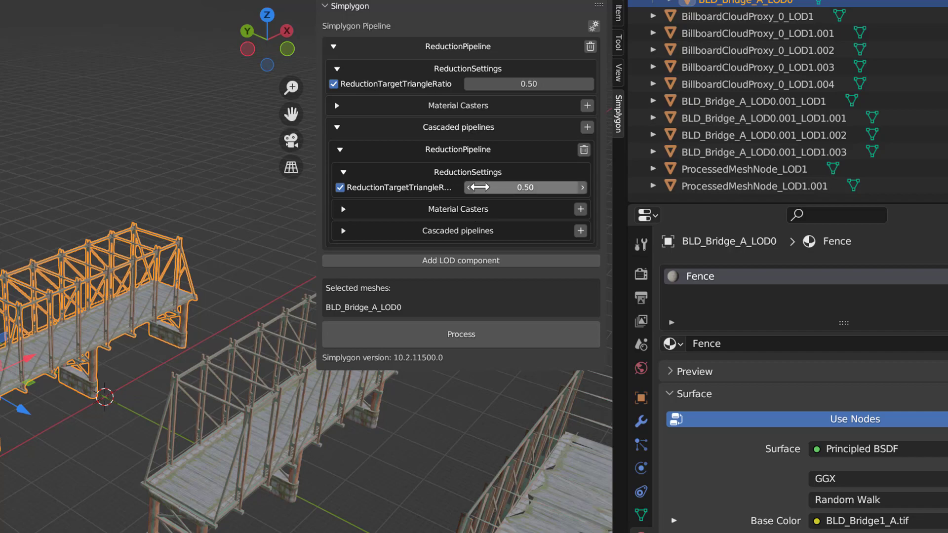
middle_drag(262, 331, 159, 430)
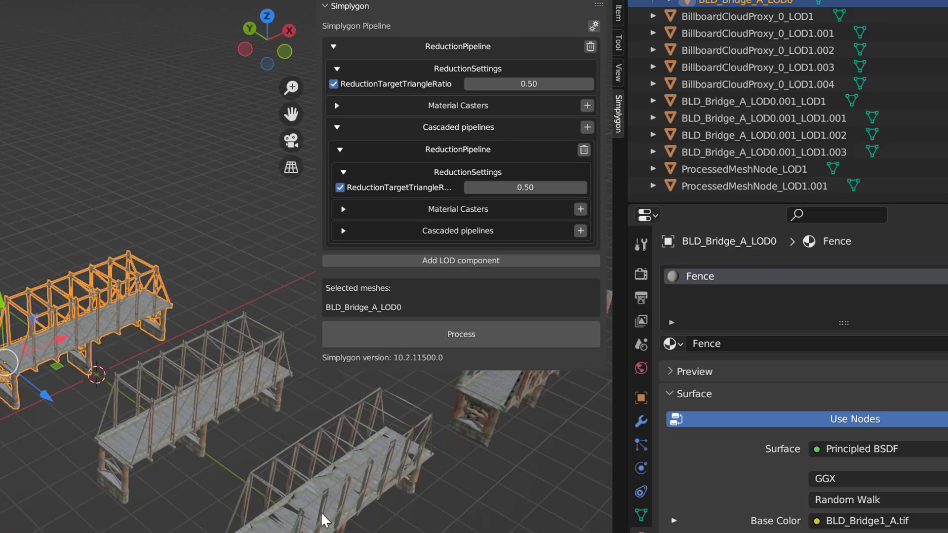
middle_drag(185, 491, 94, 511)
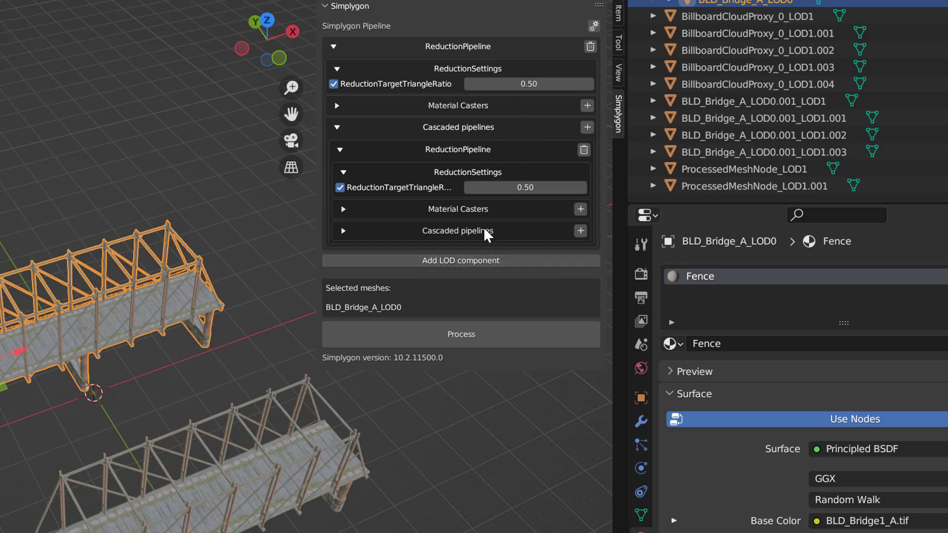
Add a Basic Billboard cloud LOD component and expand its settings
click(475, 261)
mouse_move(475, 266)
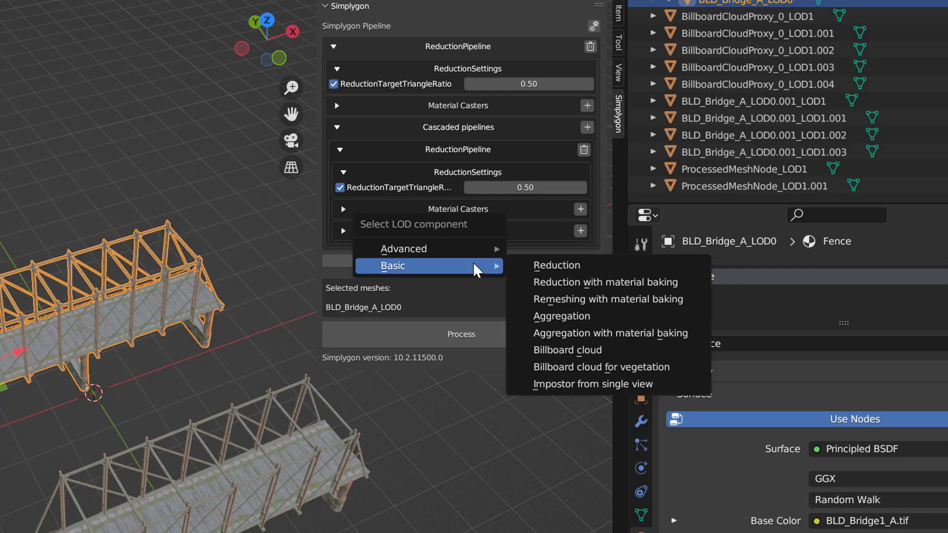
mouse_move(456, 248)
click(598, 315)
click(482, 263)
click(464, 282)
scroll(458, 286, down, 3)
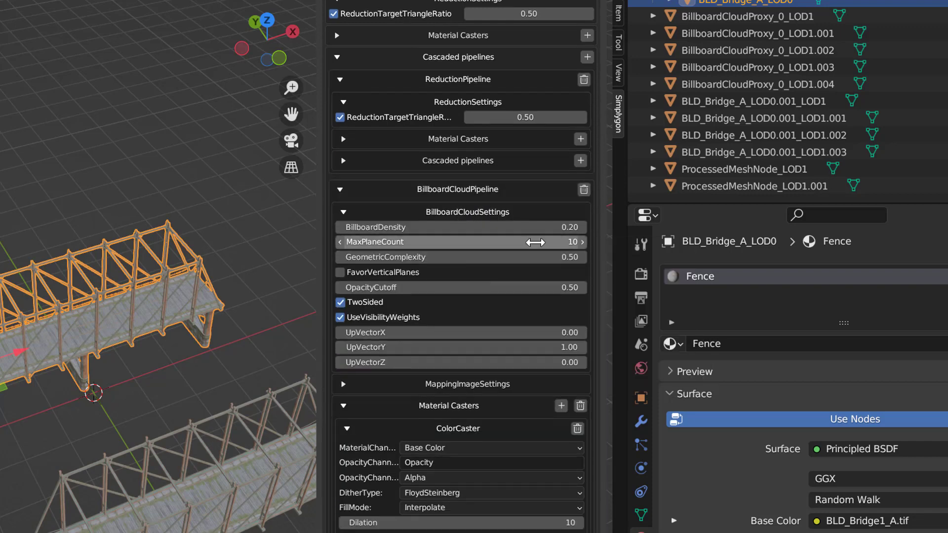
Set BillboardDensity to 0.50 and MaxPlaneCount to 50
click(535, 230)
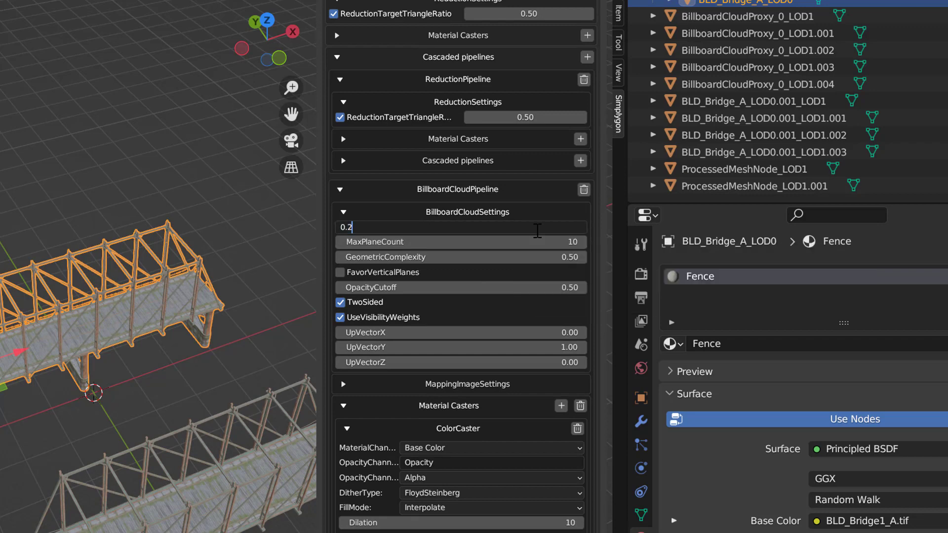
key(Return)
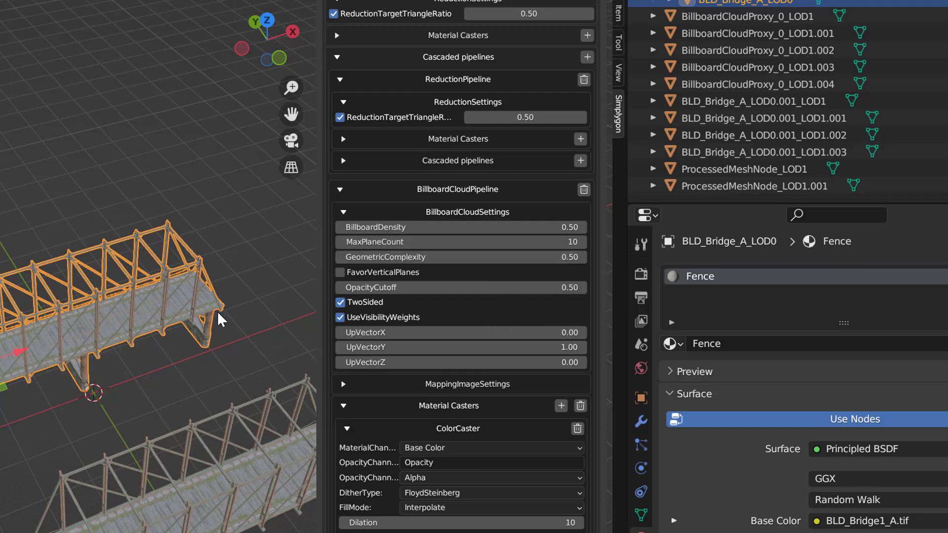
scroll(154, 460, down, 3)
scroll(108, 469, down, 2)
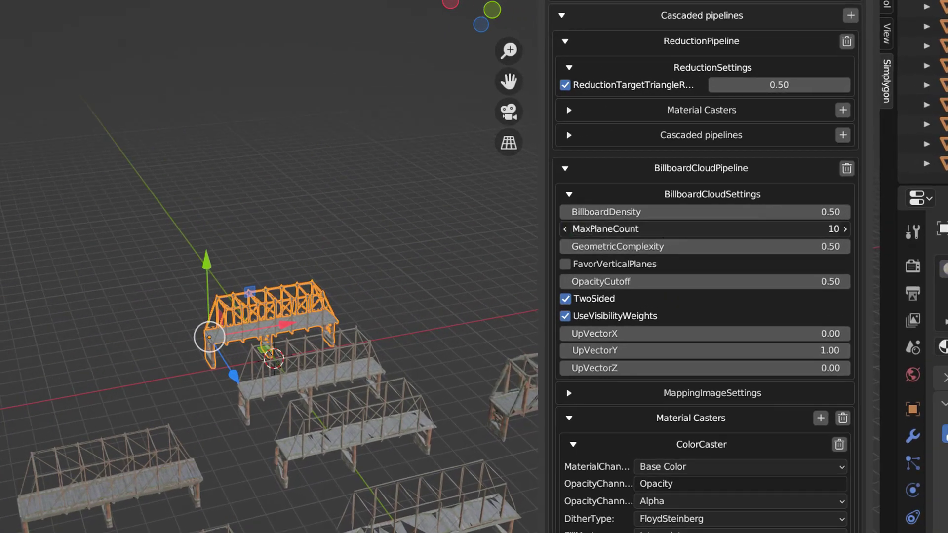
click(747, 189)
text(50)
key(Return)
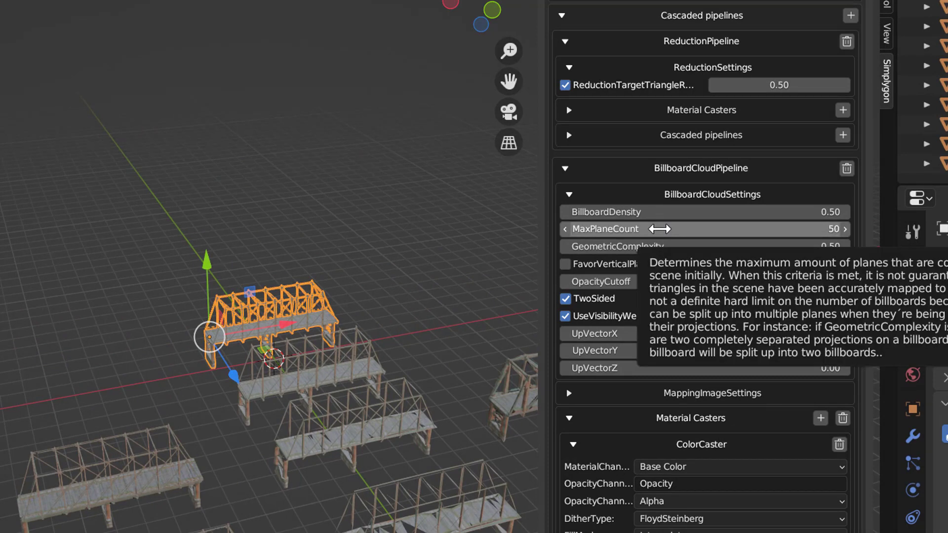
Expand the mapping image and output material settings to review the 1024×1024 textures
scroll(383, 268, up, 4)
click(672, 393)
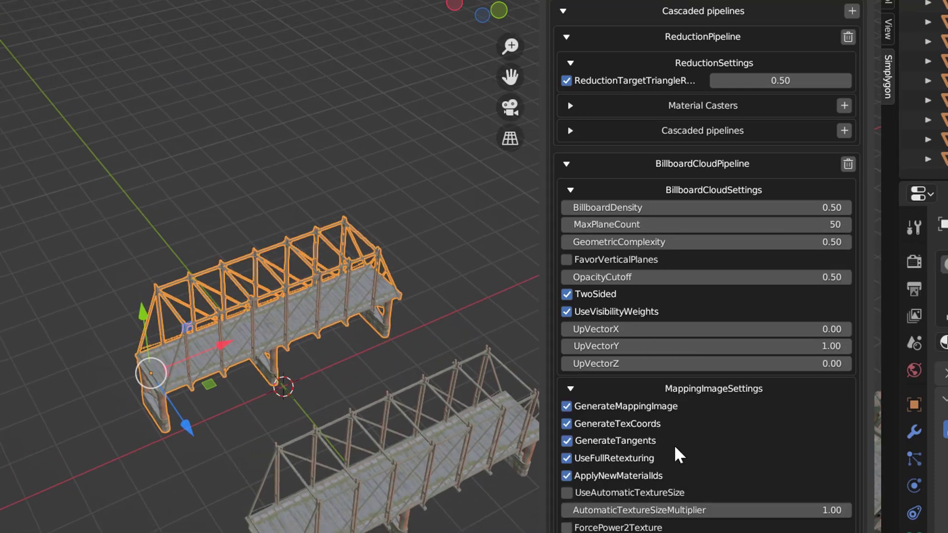
scroll(677, 463, down, 4)
click(761, 388)
scroll(770, 375, down, 3)
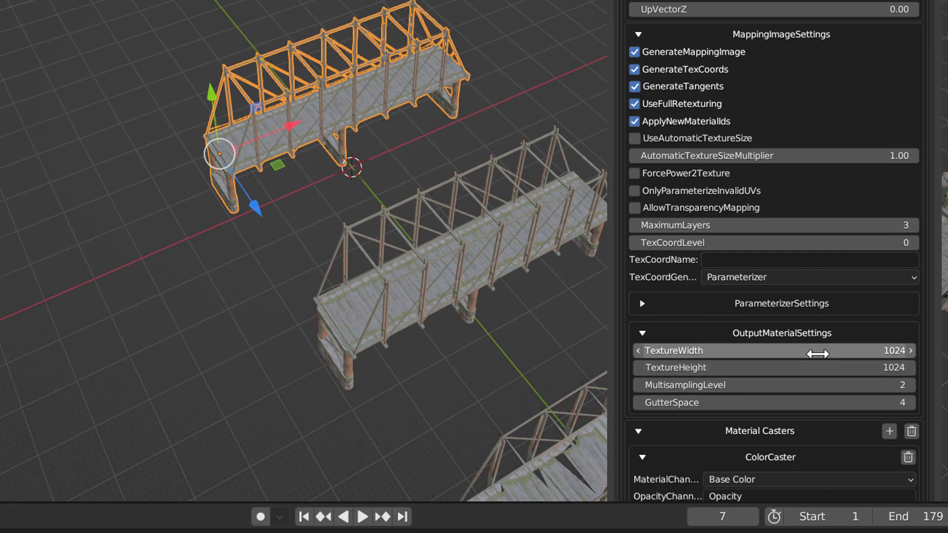
scroll(810, 326, up, 4)
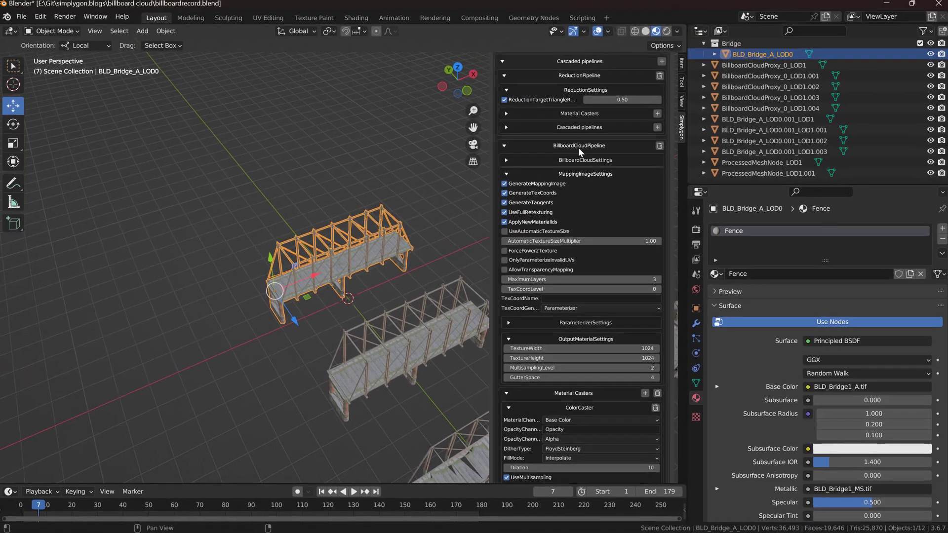
scroll(801, 257, down, 15)
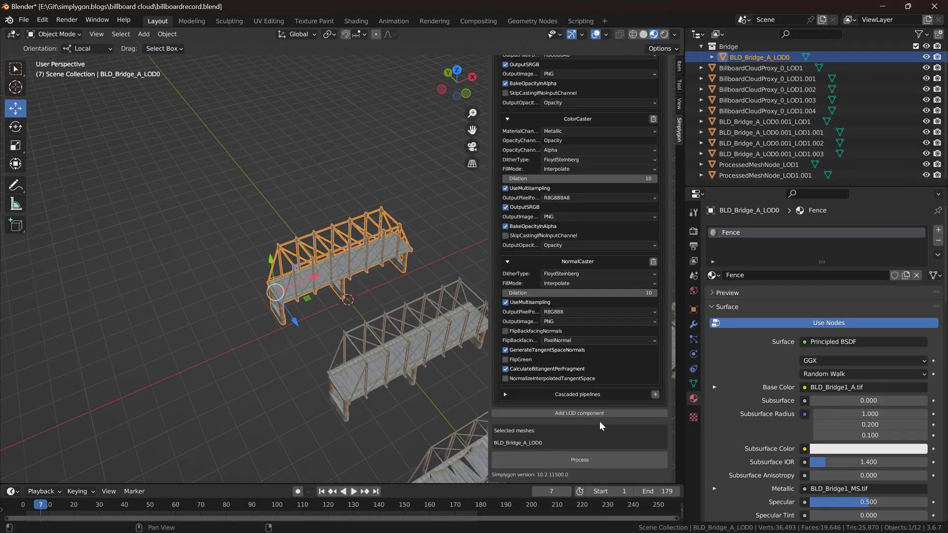
Process the cascade, then move BLD_Bridge_A_LOD0.001_LOD1.004 aside and check its mesh
click(587, 461)
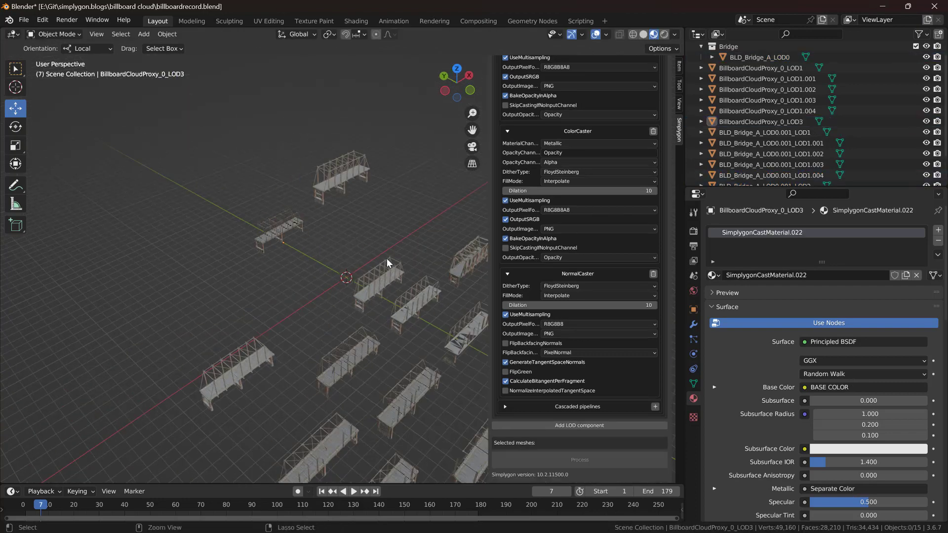
click(797, 162)
middle_drag(321, 306, 402, 306)
drag(366, 355, 288, 339)
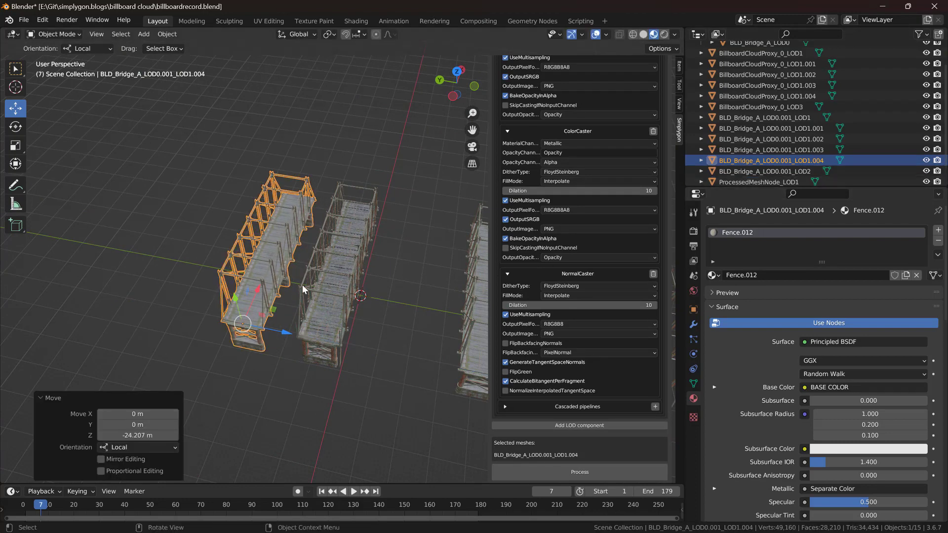
key(Tab)
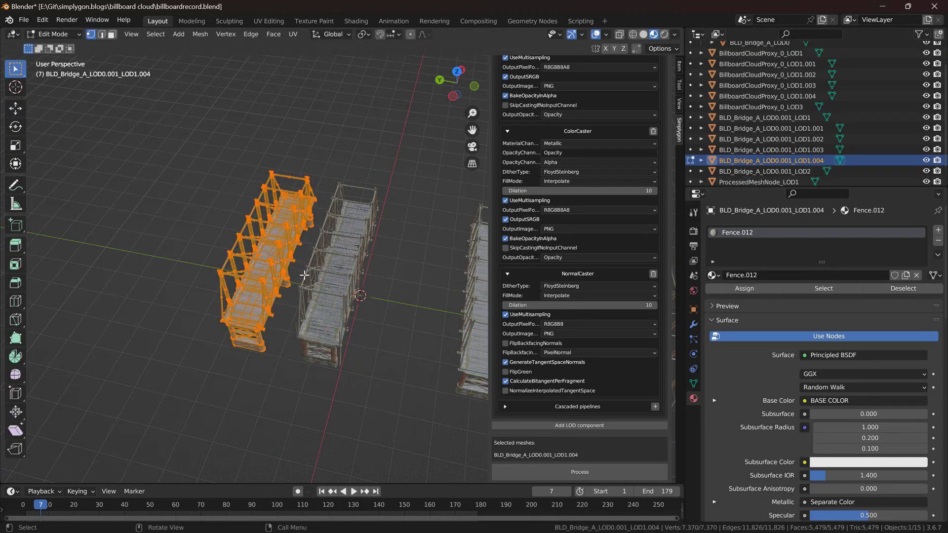
middle_drag(305, 275, 320, 250)
key(Tab)
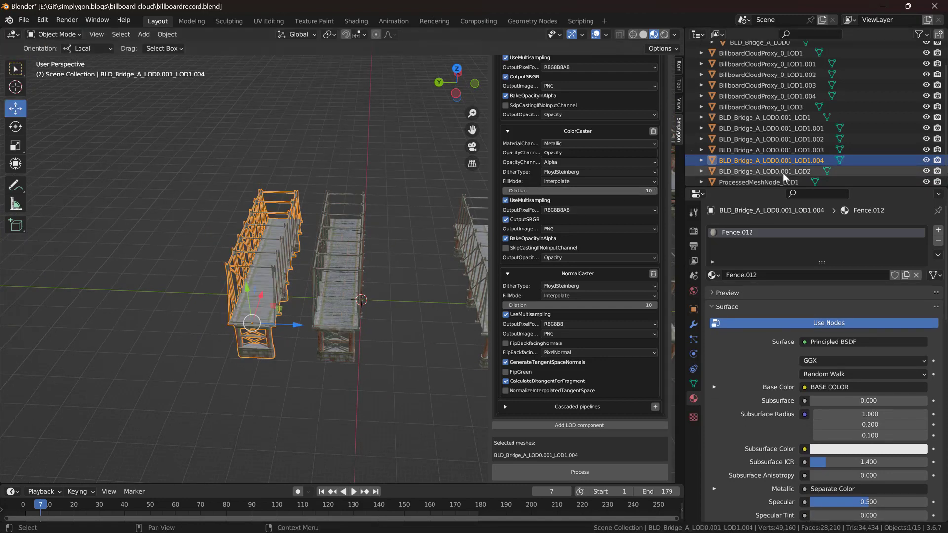
Move BLD_Bridge_A_LOD0.001_LOD2 left beside the others and inspect its mesh
click(785, 172)
drag(381, 329, 220, 331)
key(Tab)
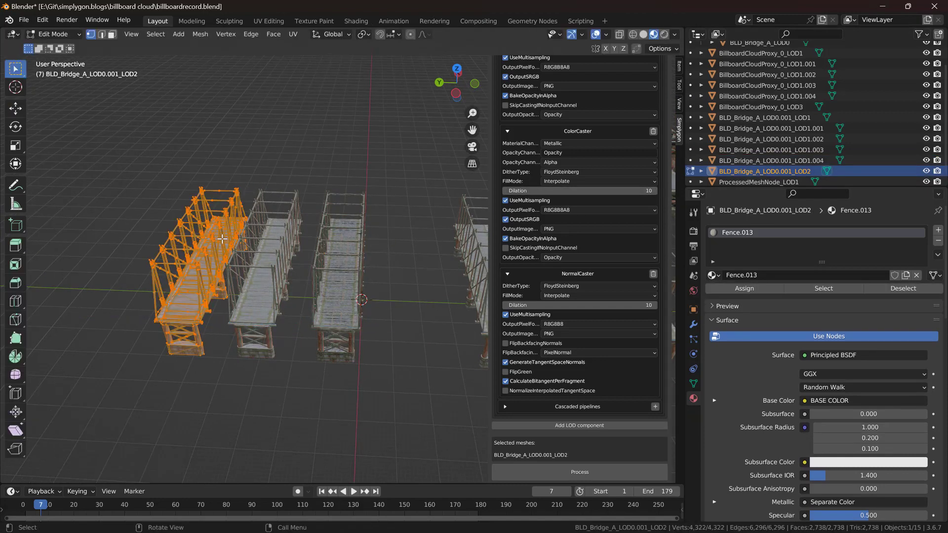
middle_drag(222, 238, 196, 117)
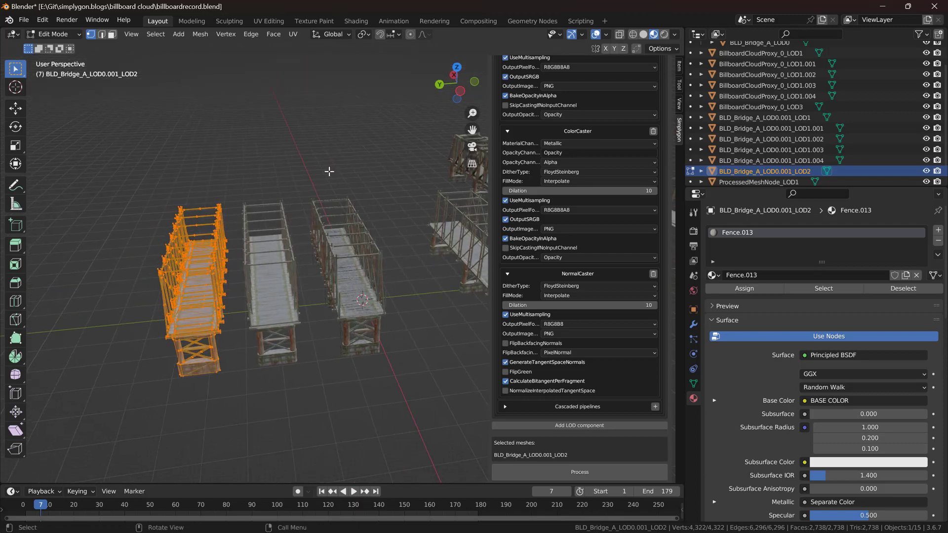
key(Tab)
Move BillboardCloudProxy_0_LOD3 far left into the row and inspect its mesh
click(765, 108)
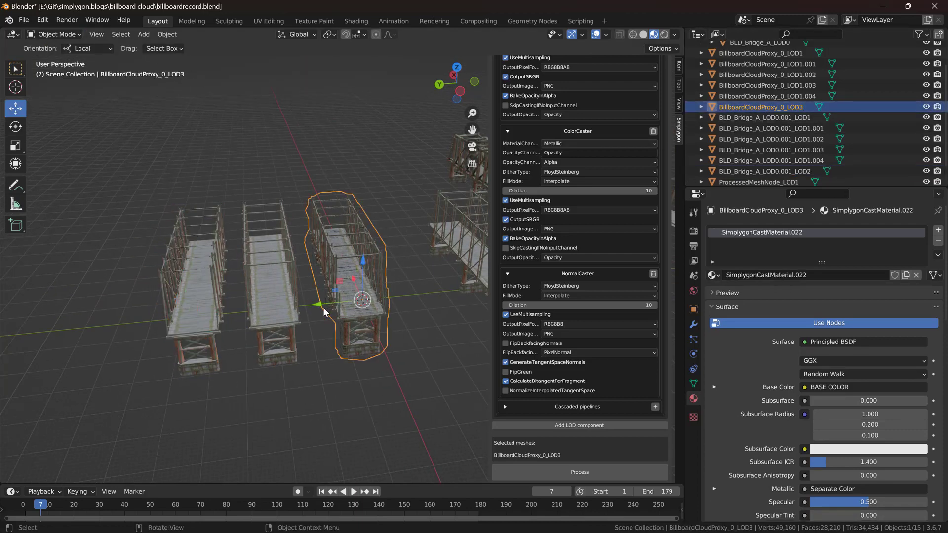
drag(322, 311, 97, 336)
key(Tab)
middle_drag(99, 341, 377, 296)
key(Tab)
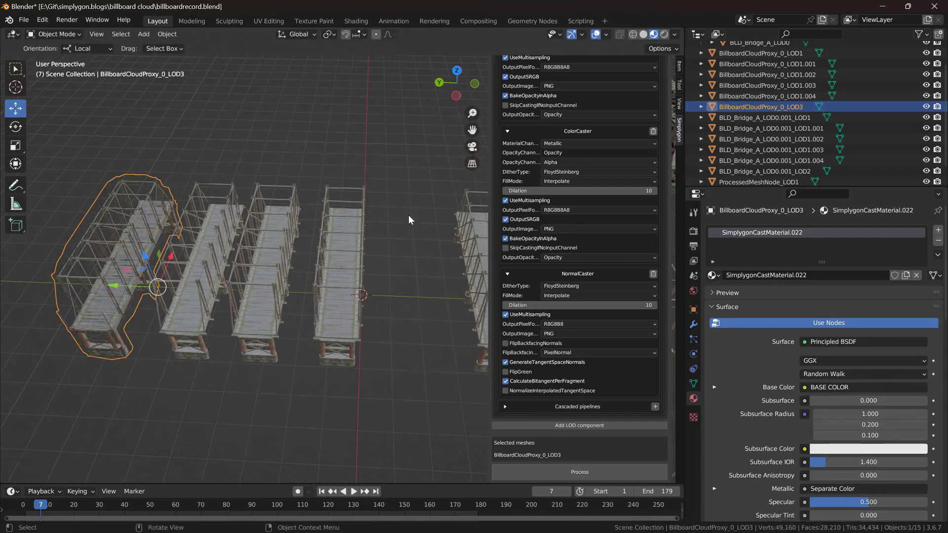
Frame the row of bridges and view them in solid shading
shift+drag(409, 219, 218, 353)
click(96, 34)
click(124, 94)
key(alt+a)
middle_drag(298, 183, 277, 283)
key(z)
click(348, 299)
mouse_move(358, 298)
middle_down()
mouse_move(357, 315)
mouse_move(381, 312)
middle_up()
key(z)
click(395, 371)
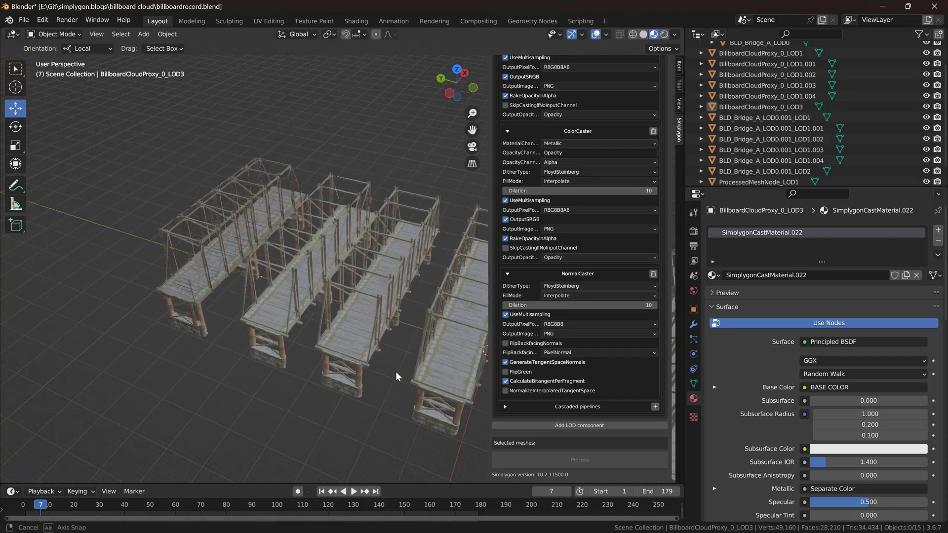
middle_drag(396, 371, 423, 320)
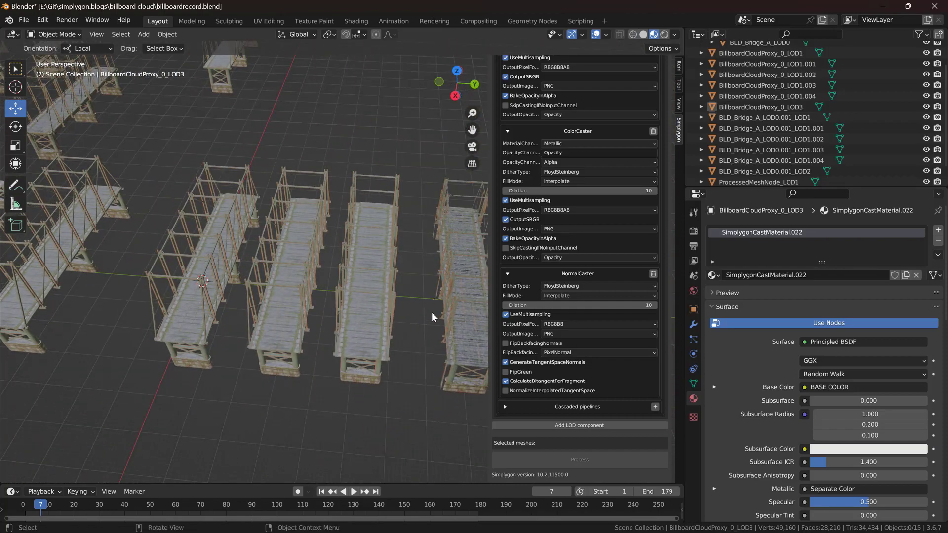